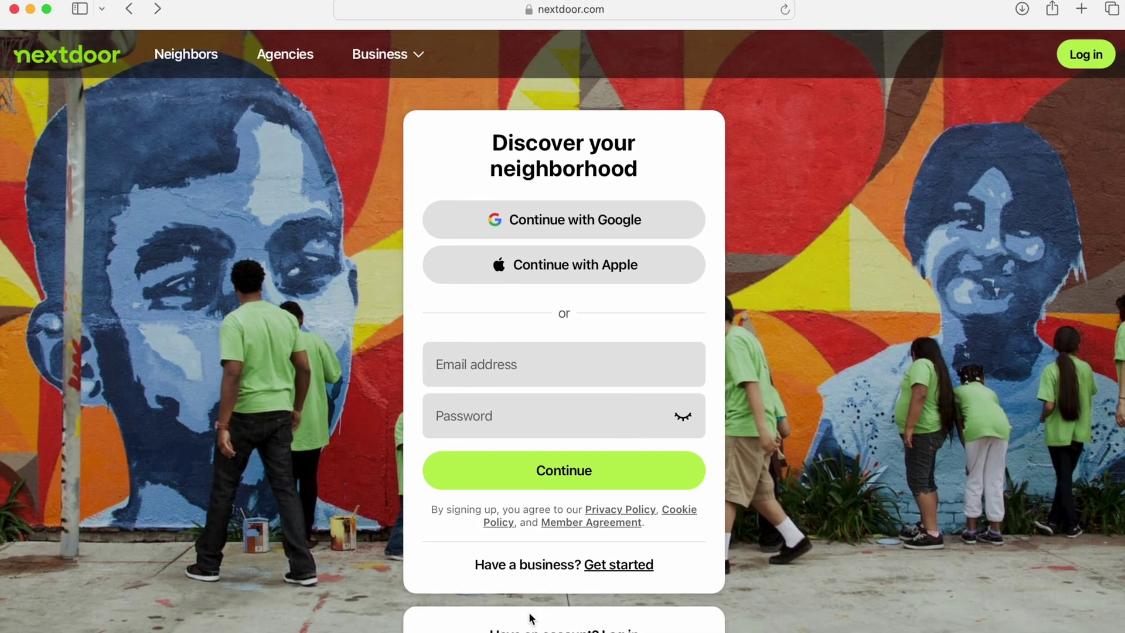
Scroll to the homepage footer and find the Help link with a find-on-page search for 'help'
scroll(230, 567, "down", 3)
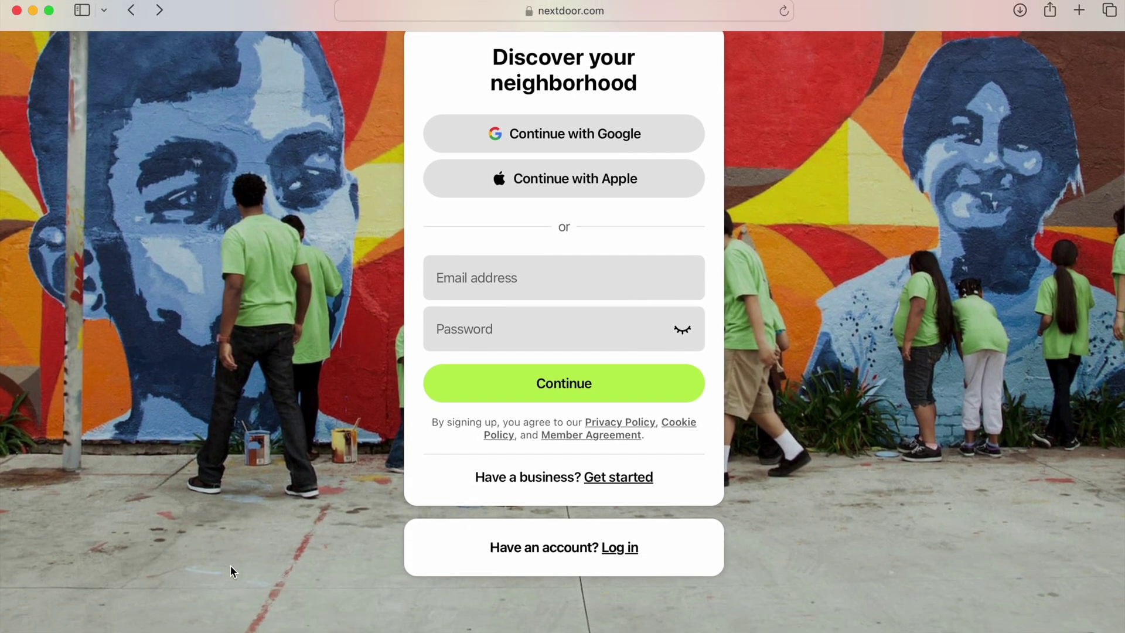
scroll(230, 565, "down", 10)
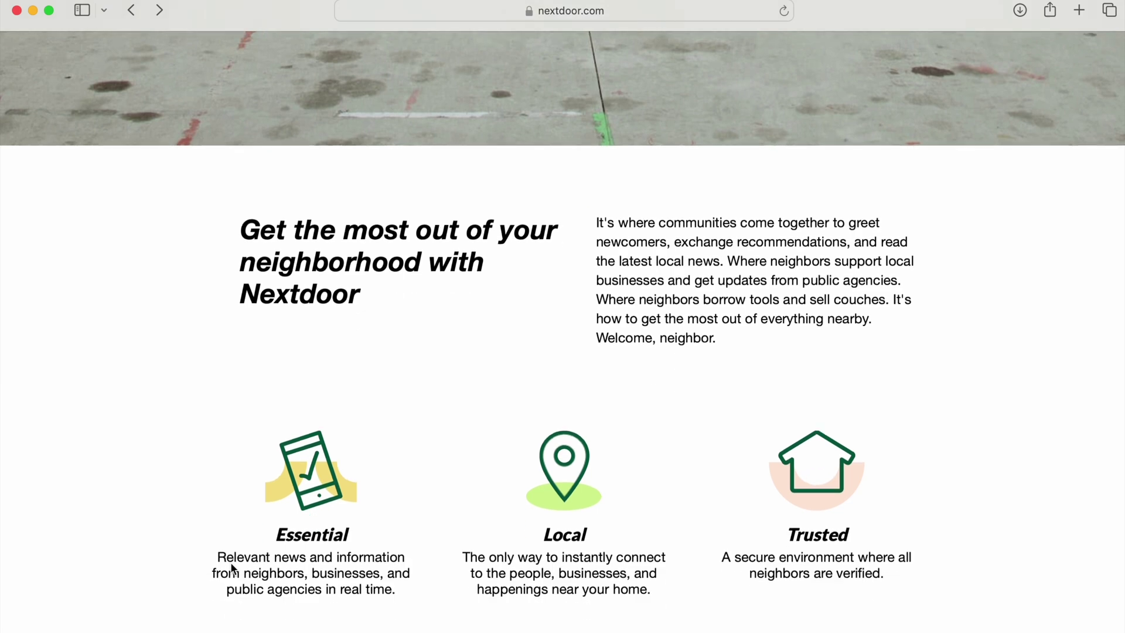
scroll(232, 567, "down", 8)
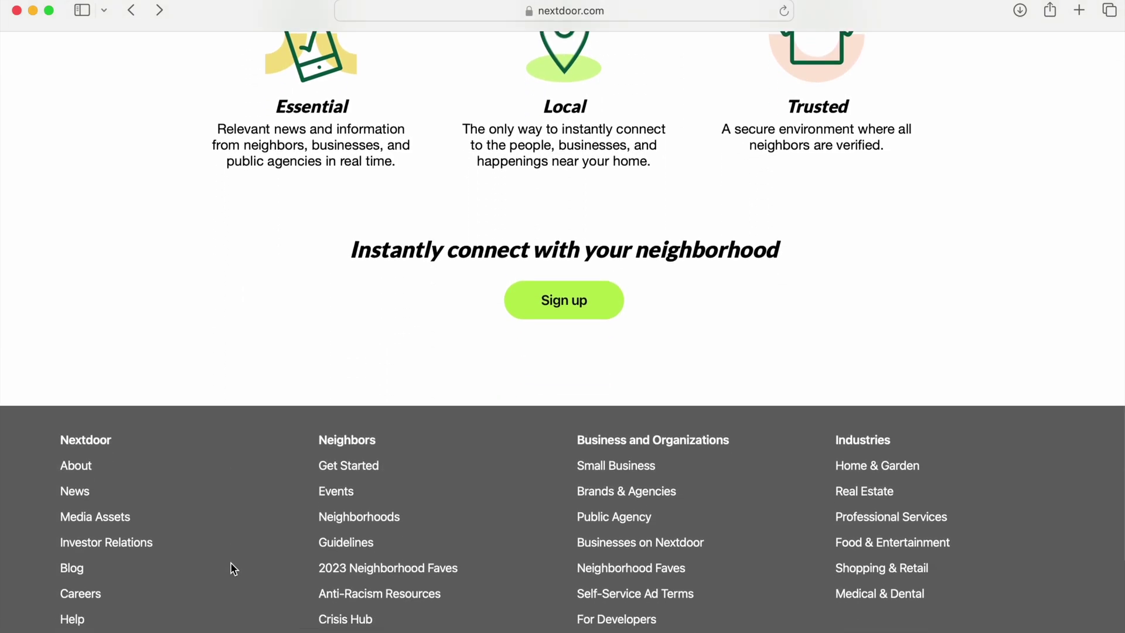
scroll(231, 564, "down", 5)
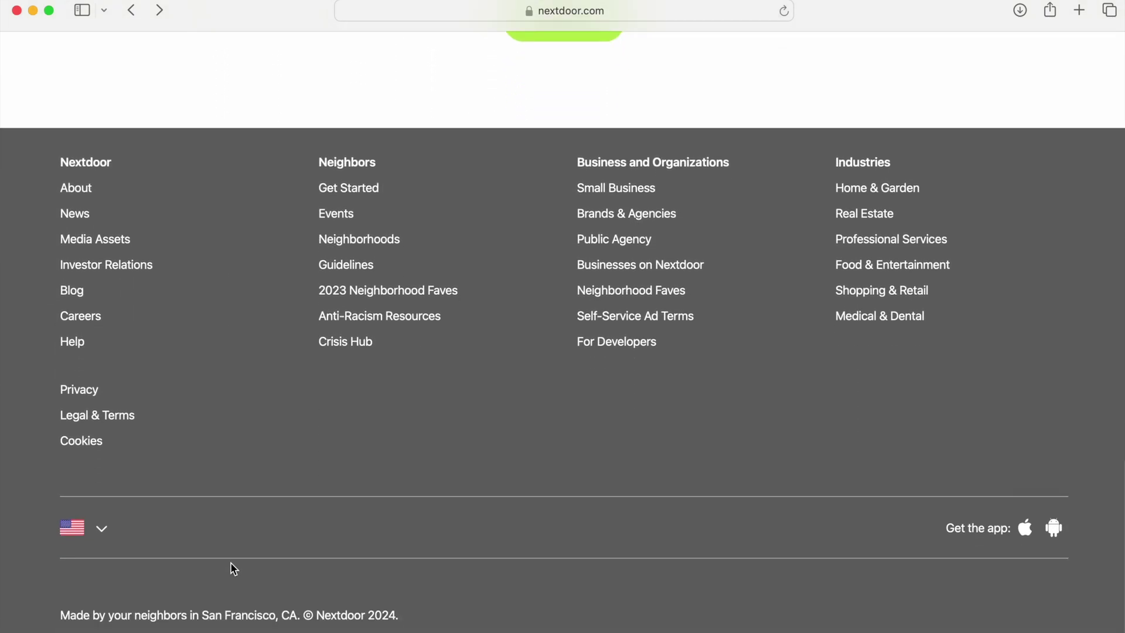
key("super+f")
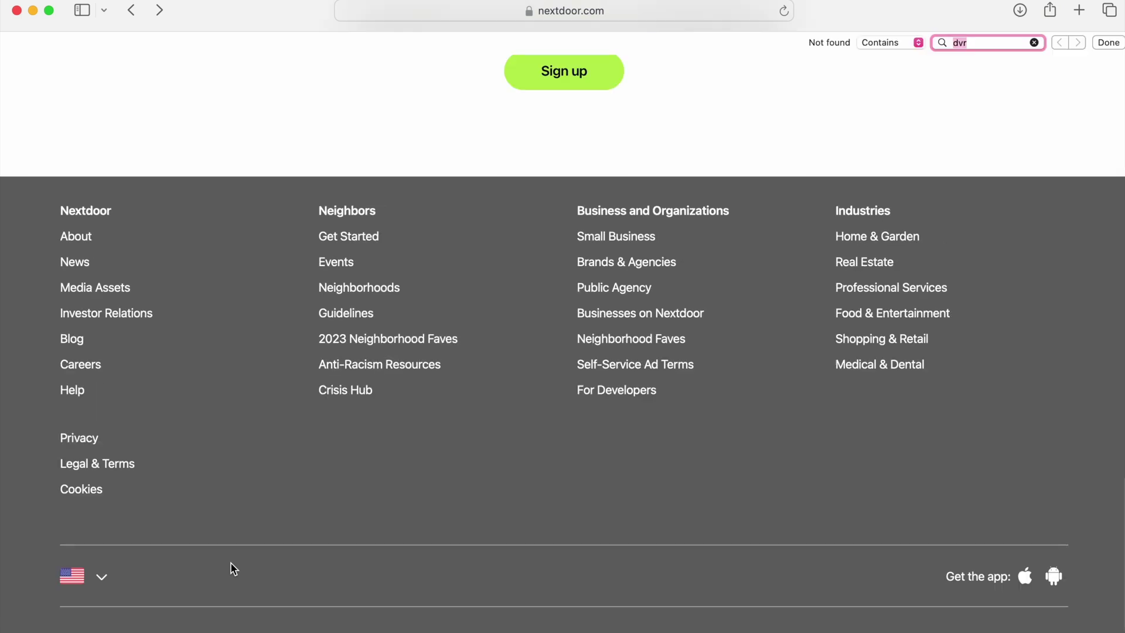
type("help")
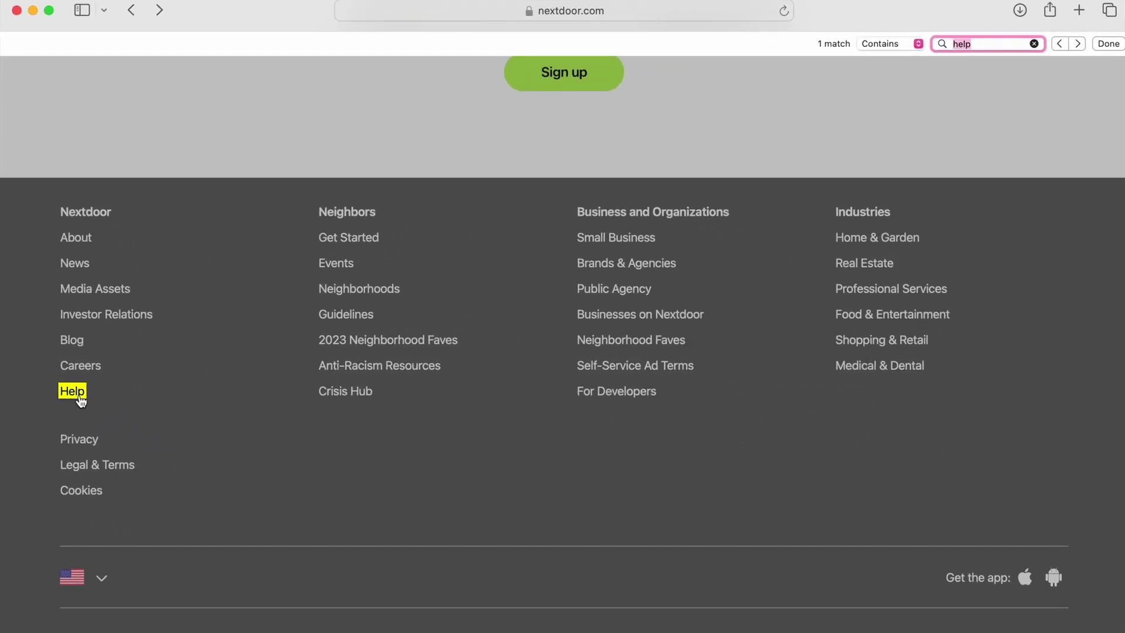
Open the Help Center from the footer and search the articles for 'delete account'
left_click(81, 394)
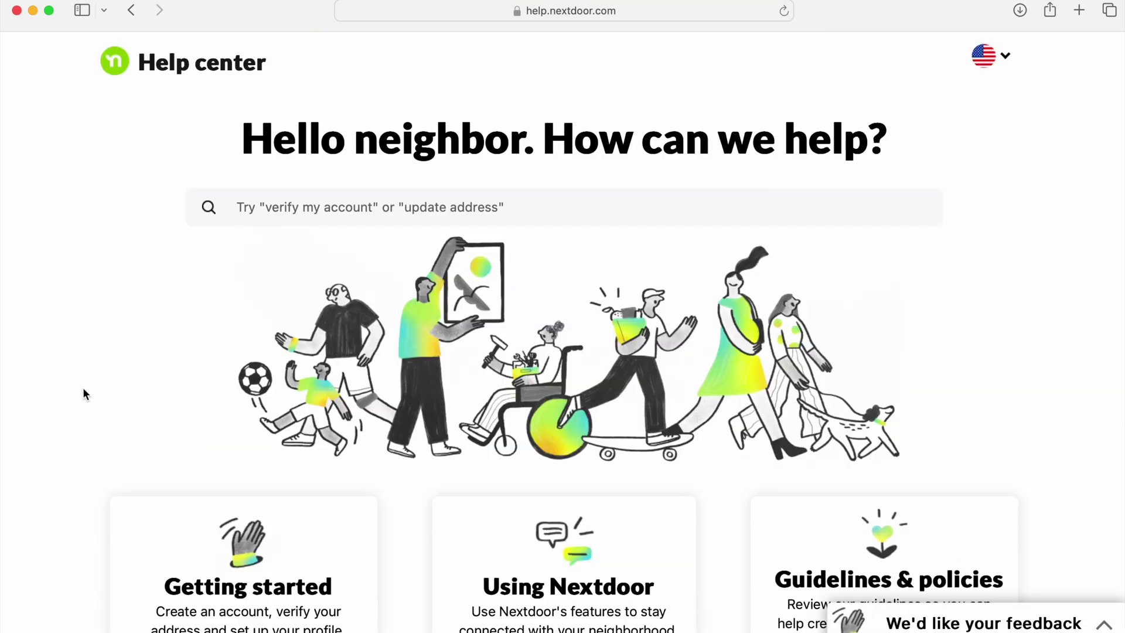
left_click(306, 214)
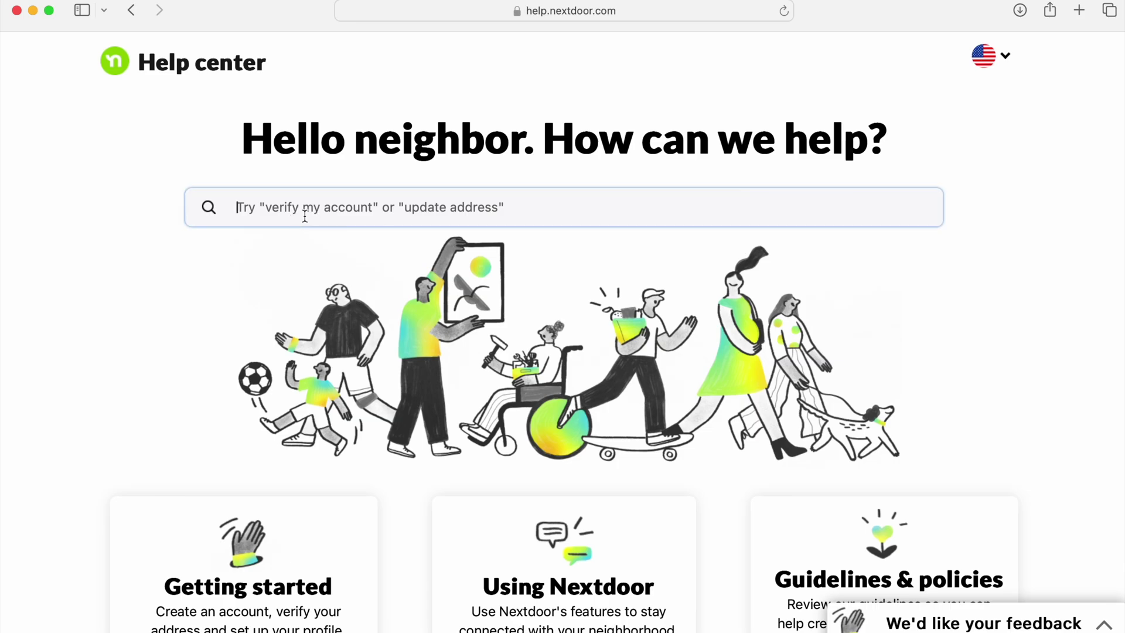
type("delete")
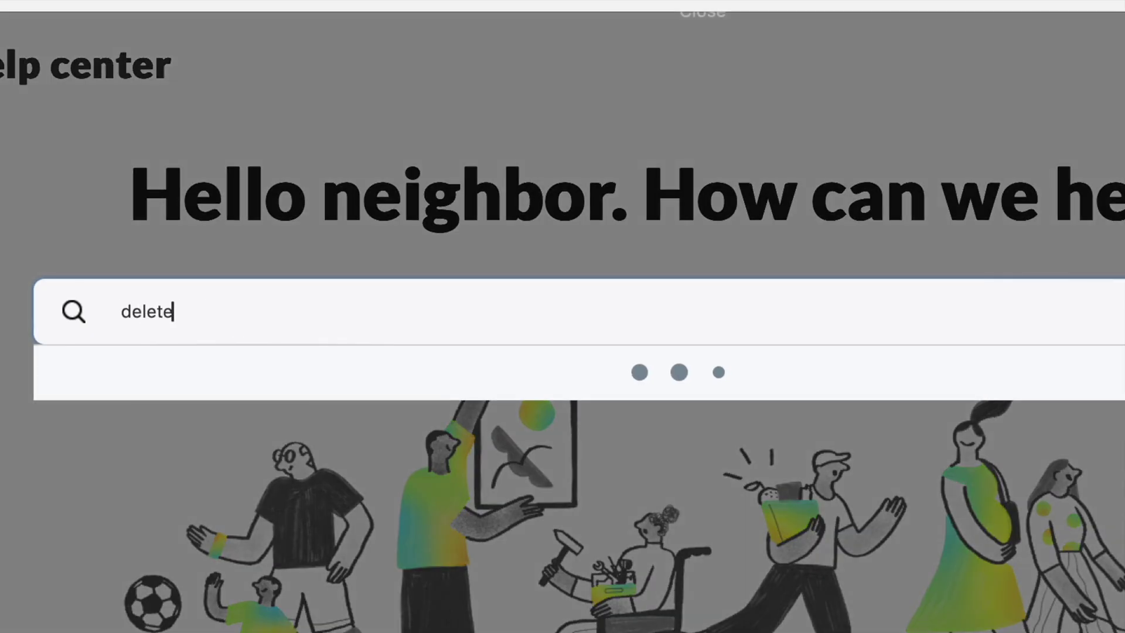
type(" account")
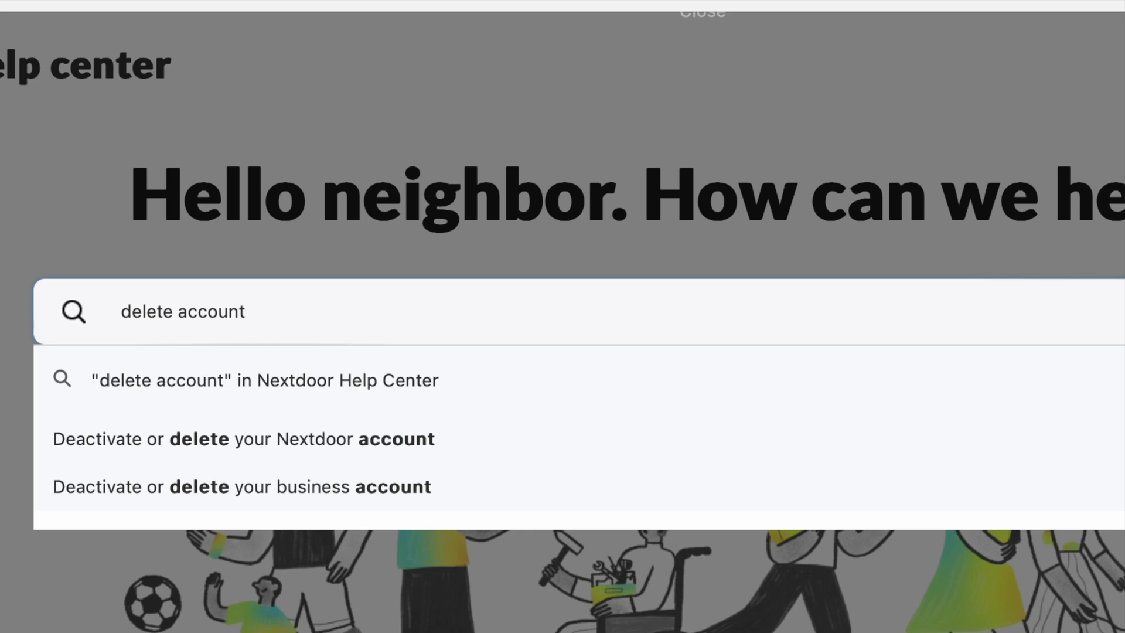
key("Return")
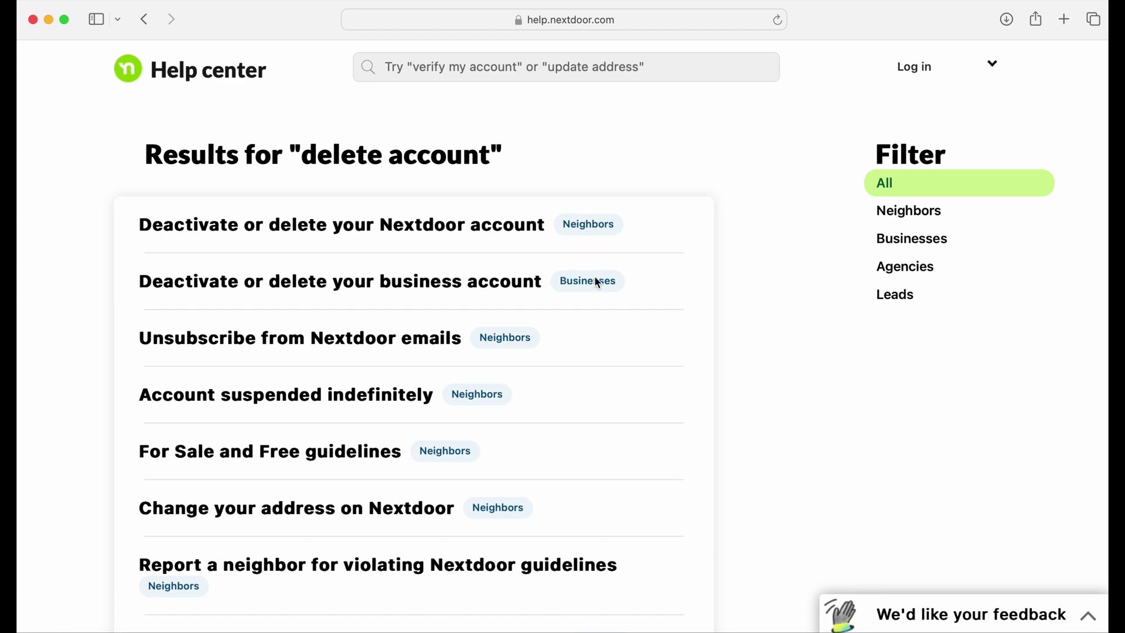
Highlight the Neighbors tag, then open the 'Deactivate or delete your Nextdoor account' result
left_click_drag(571, 224, 582, 223)
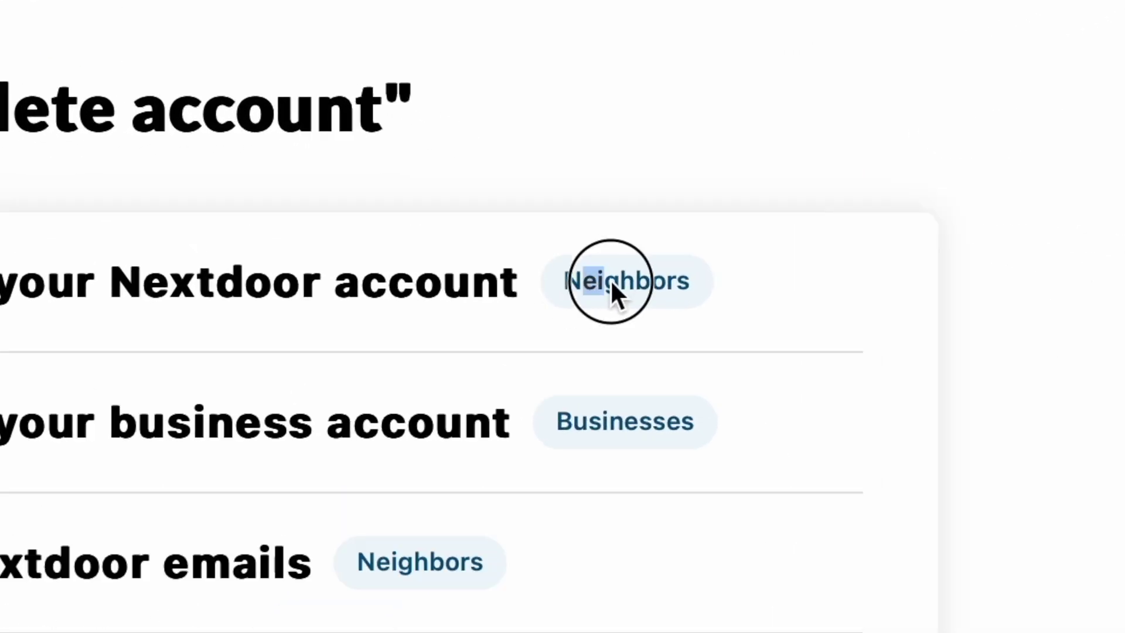
left_click_drag(611, 283, 685, 278)
left_click(569, 285)
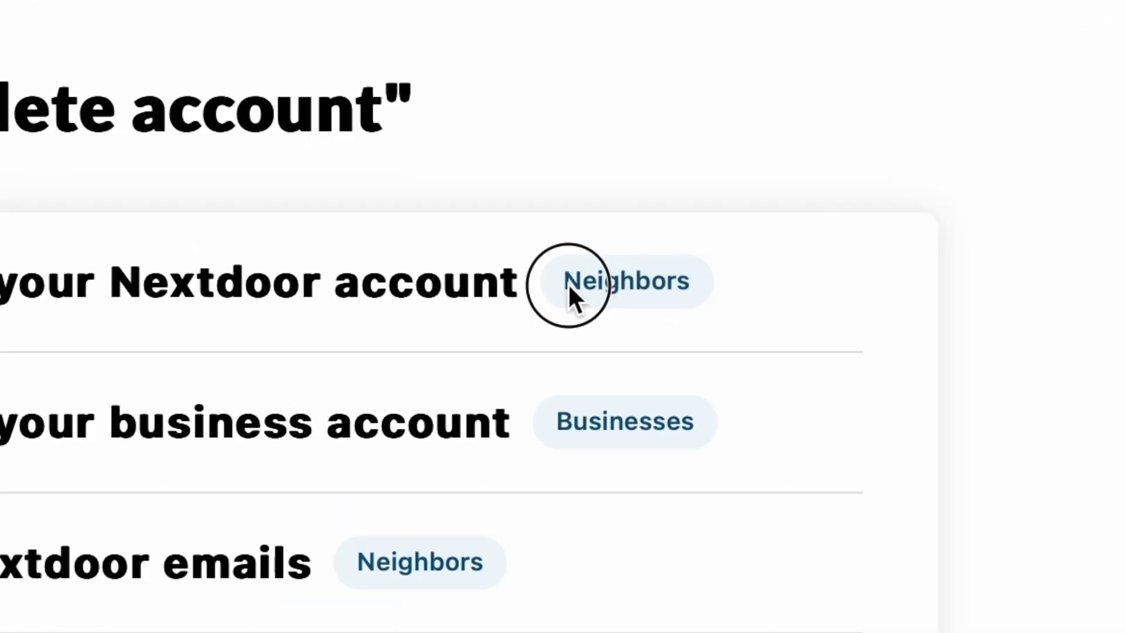
left_click_drag(568, 282, 689, 277)
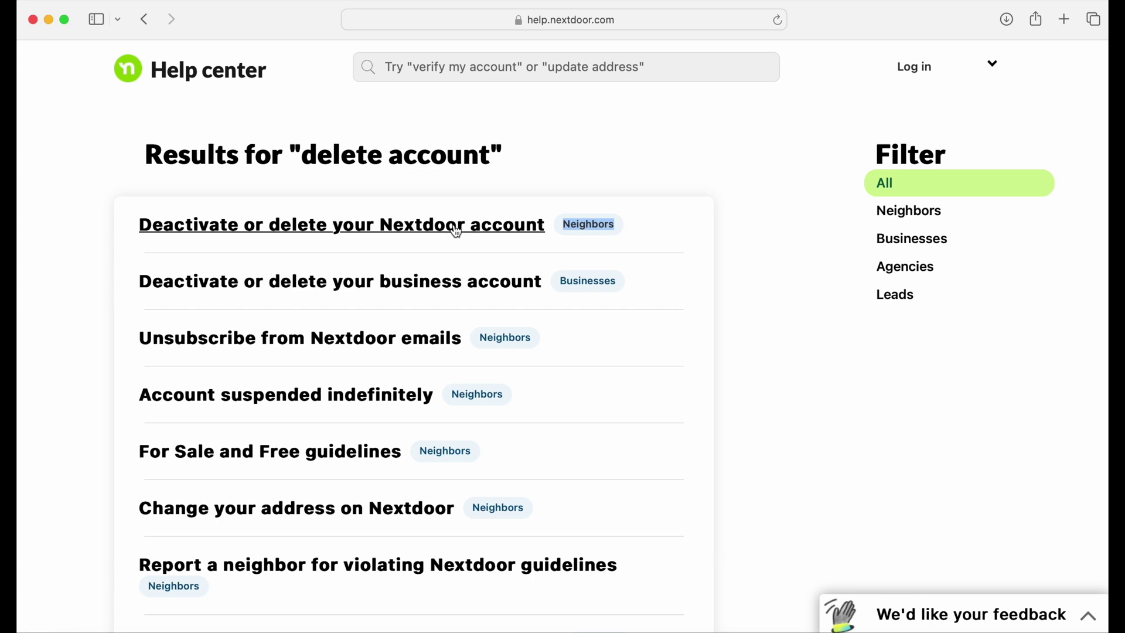
left_click(456, 229)
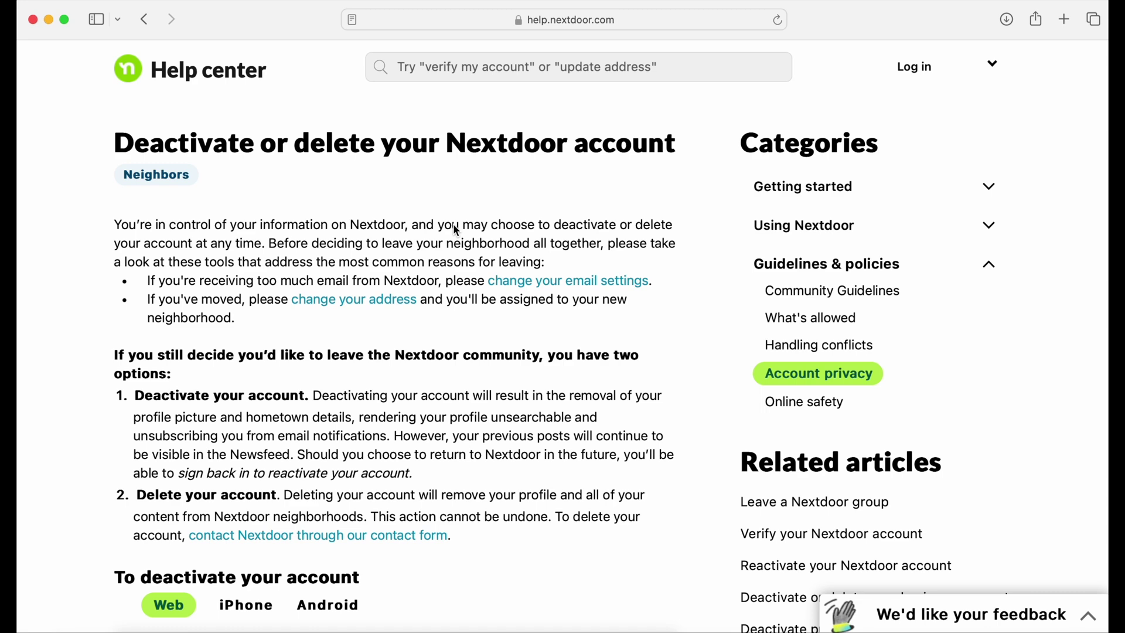
Highlight the Deactivate and Delete your account passages, ending on the contact form link
scroll(457, 231, "down", 1)
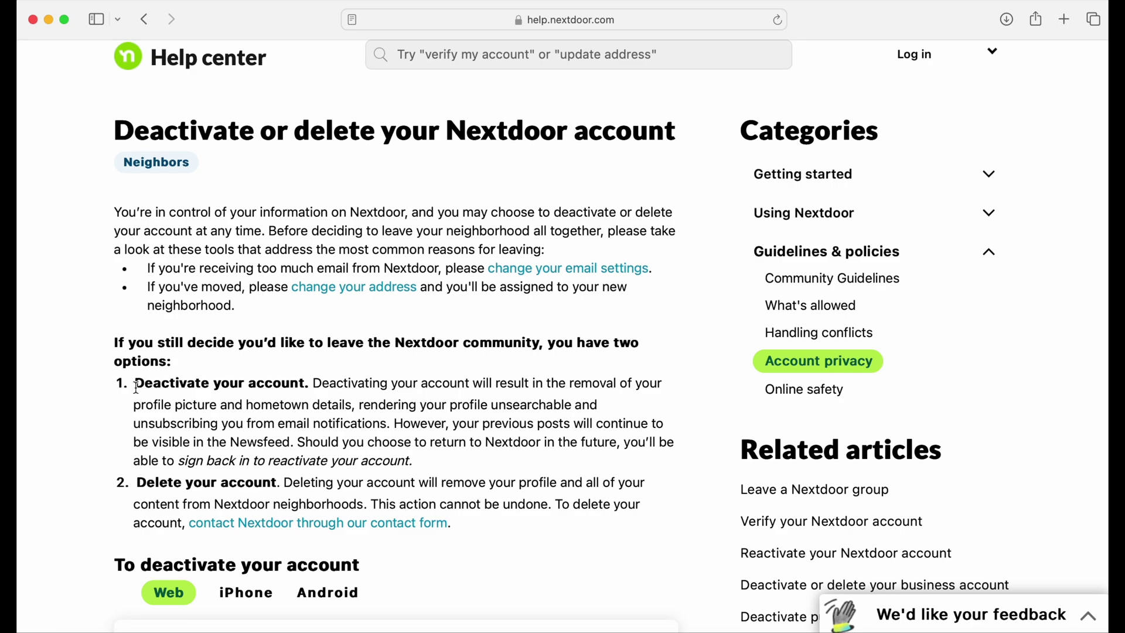
left_click_drag(137, 387, 311, 388)
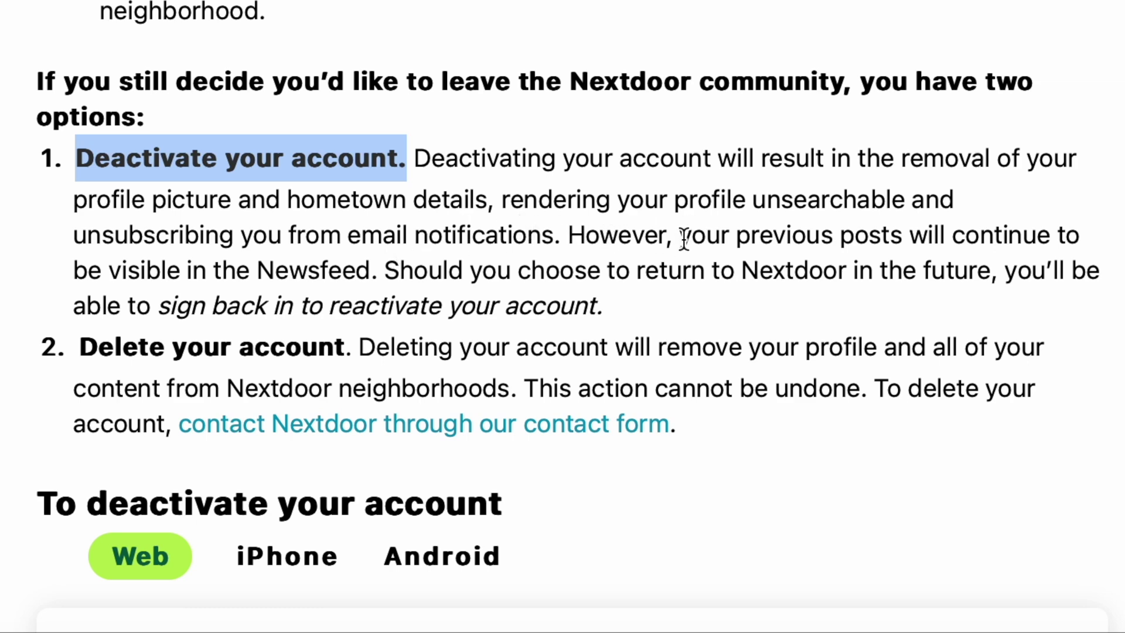
left_click_drag(681, 239, 377, 276)
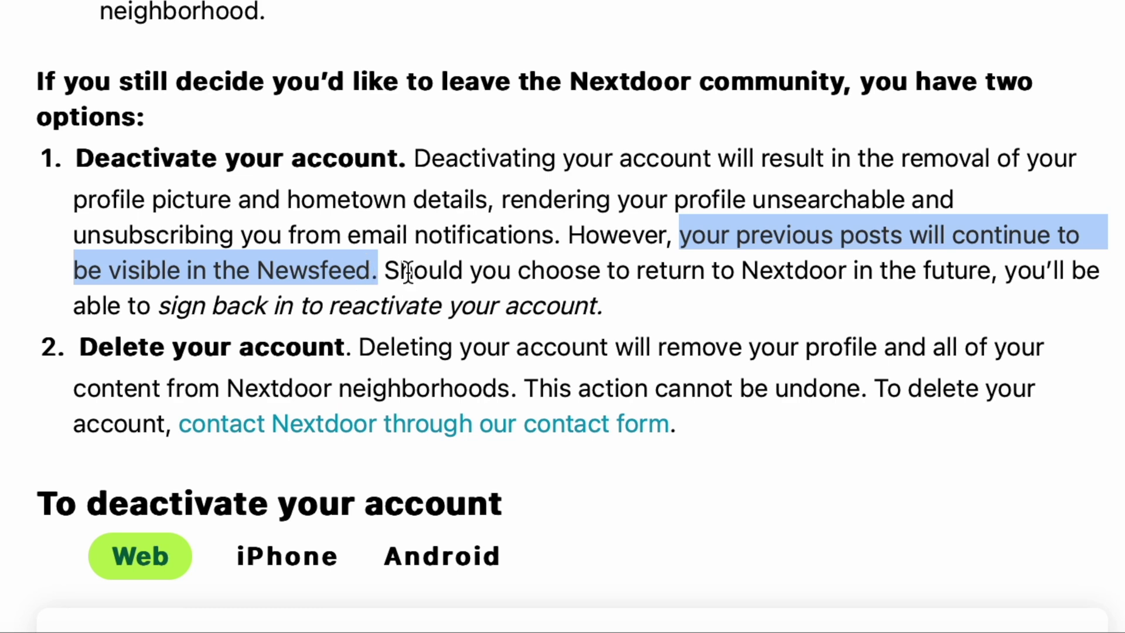
left_click_drag(385, 272, 625, 320)
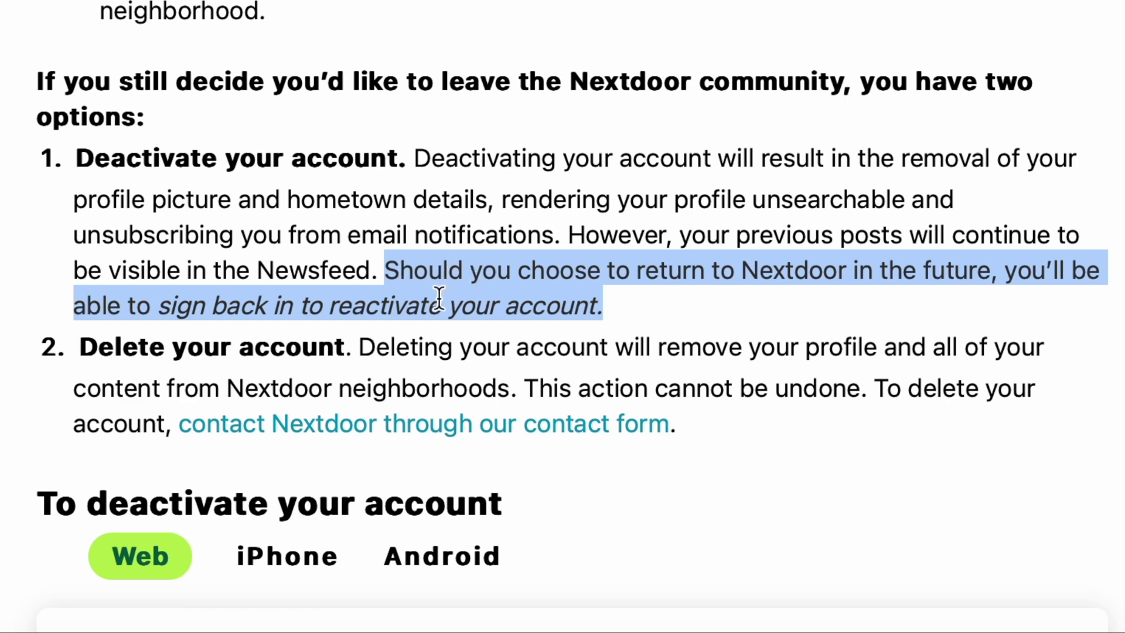
left_click_drag(79, 350, 347, 357)
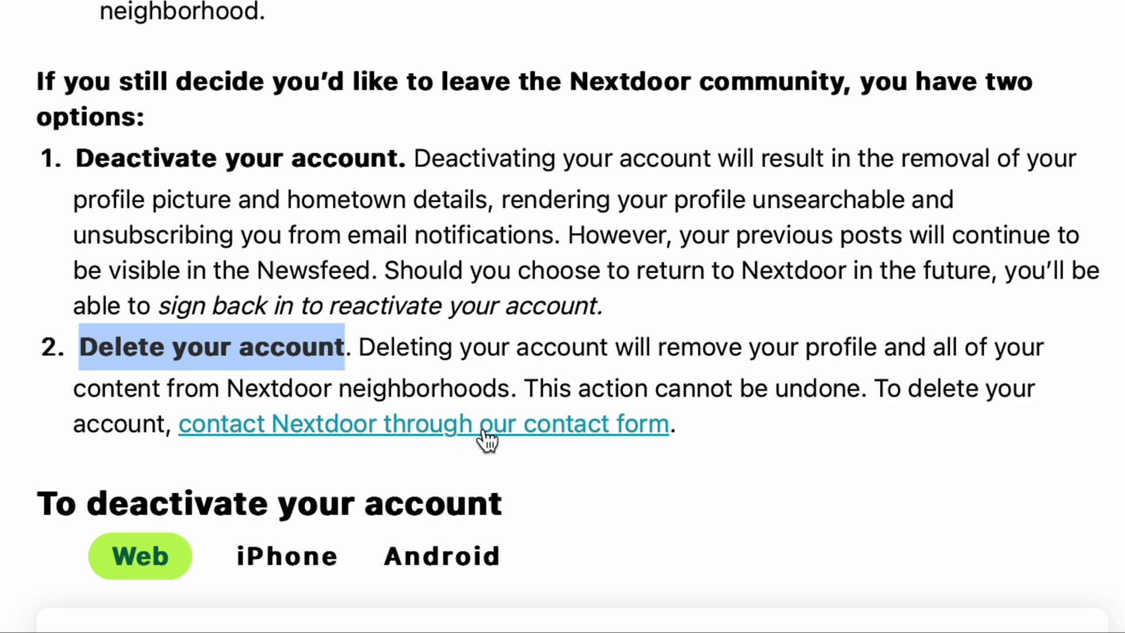
left_click_drag(130, 423, 668, 441)
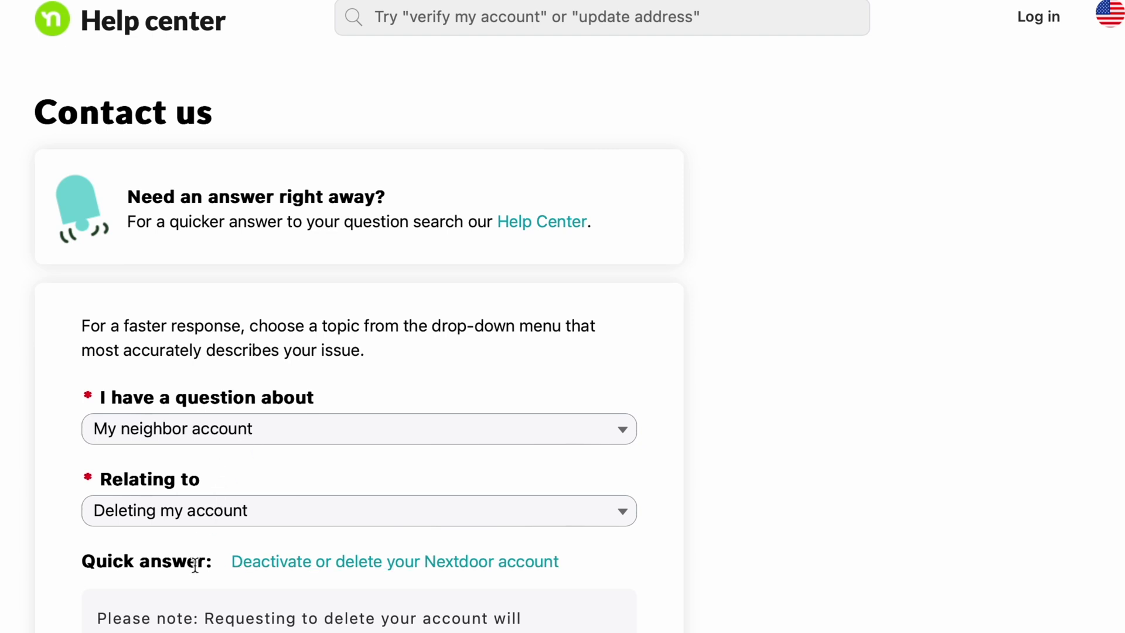
Highlight the quick answer's permanent-deletion warning, then choose 'I still need help'
scroll(194, 566, "down", 5)
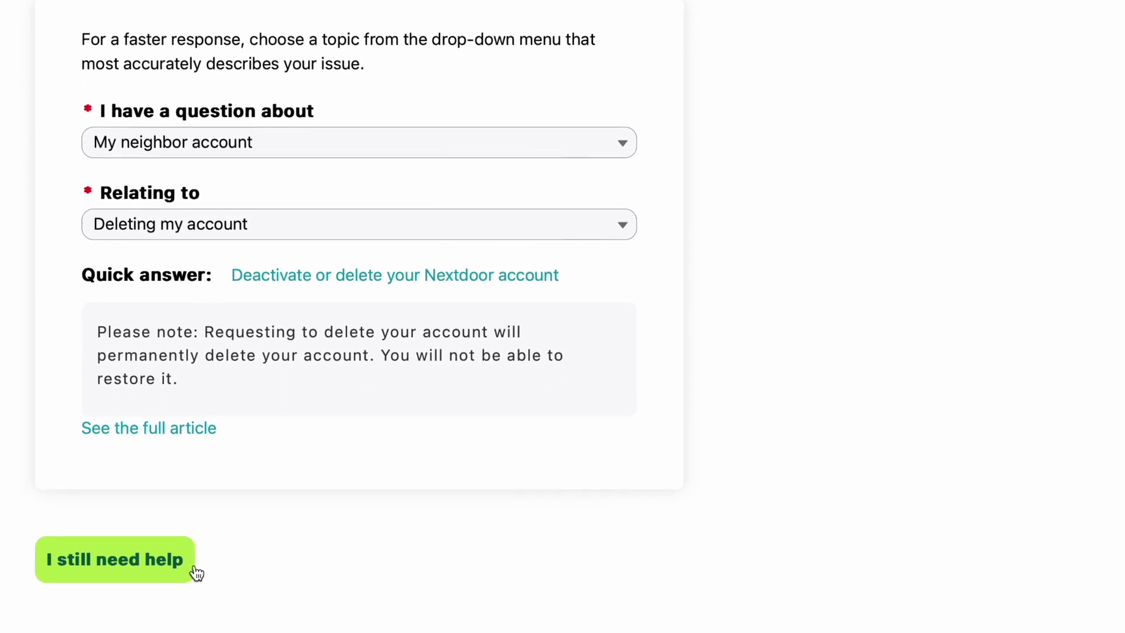
left_click(76, 276)
left_click_drag(76, 273, 217, 441)
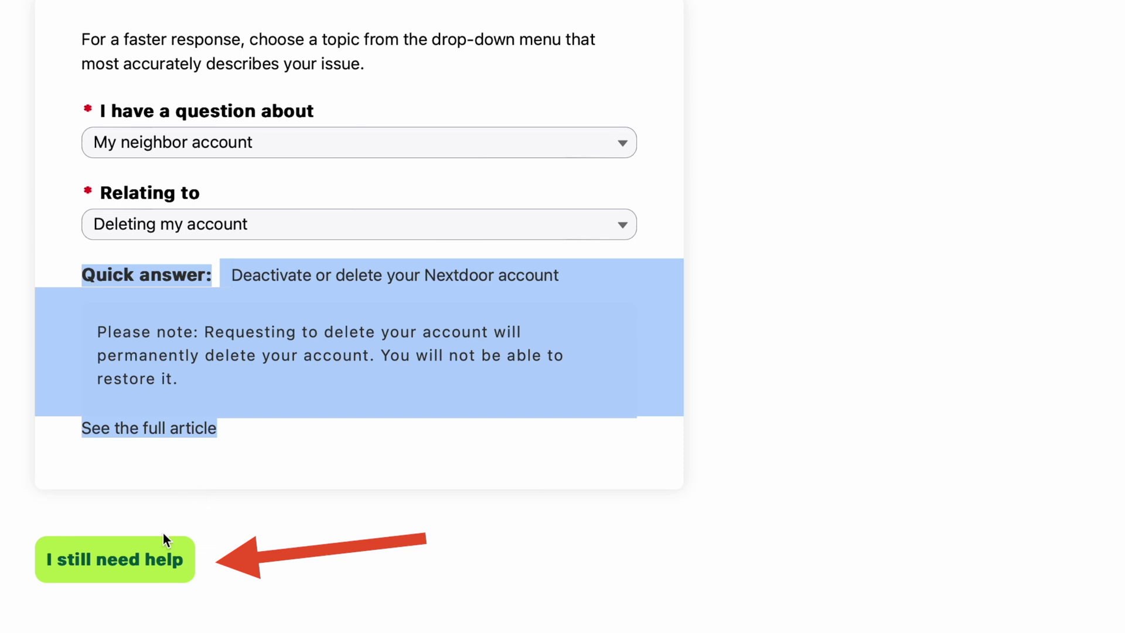
left_click(116, 571)
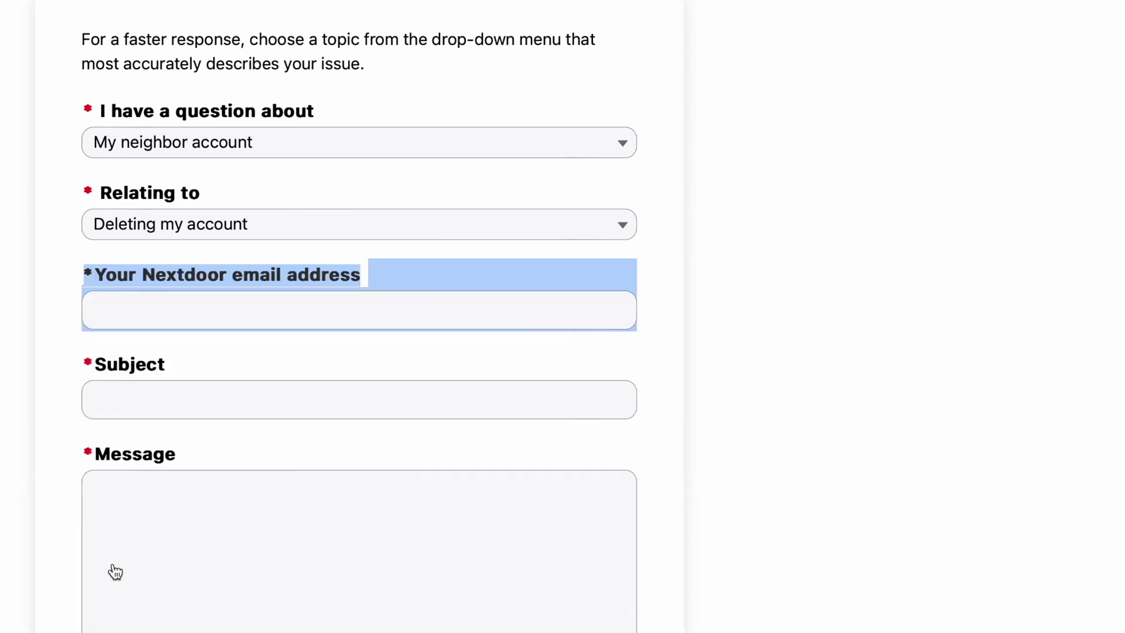
Enter the account's email address in the contact form
left_click(131, 333)
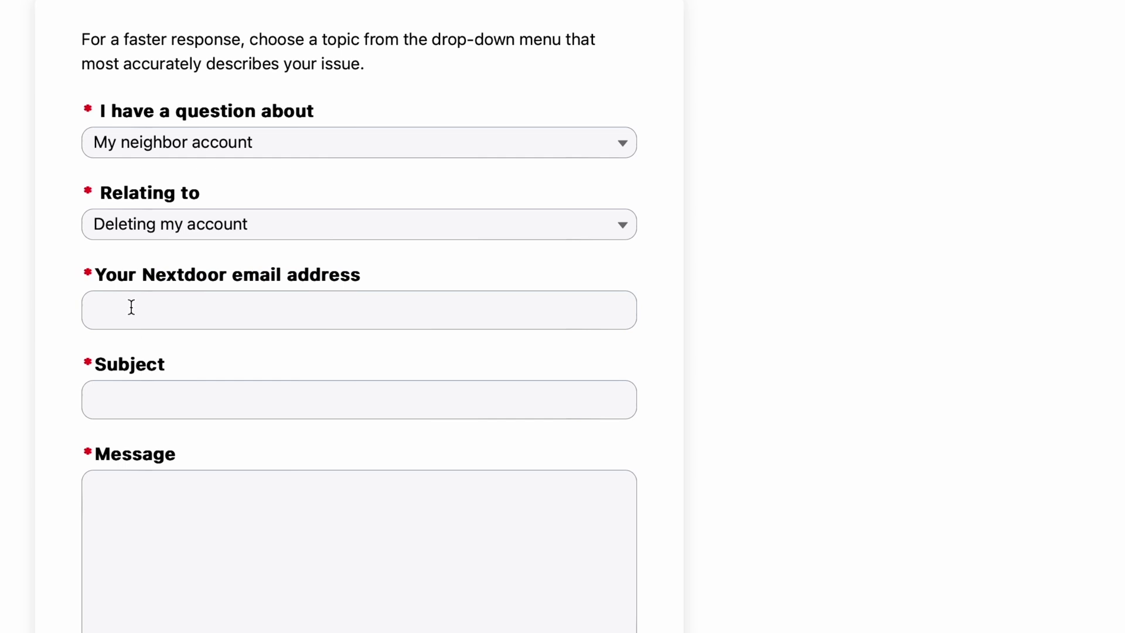
left_click(130, 306)
type("me@mty")
key("BackSpace")
key("BackSpace")
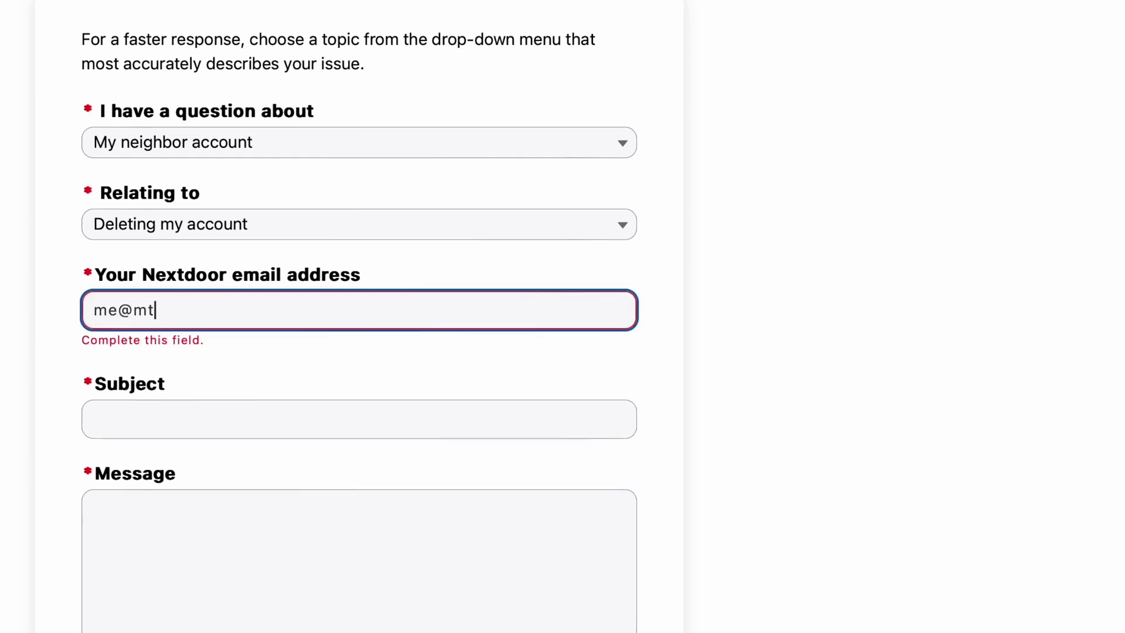
type("yemail")
type(".co")
key("BackSpace")
key("BackSpace")
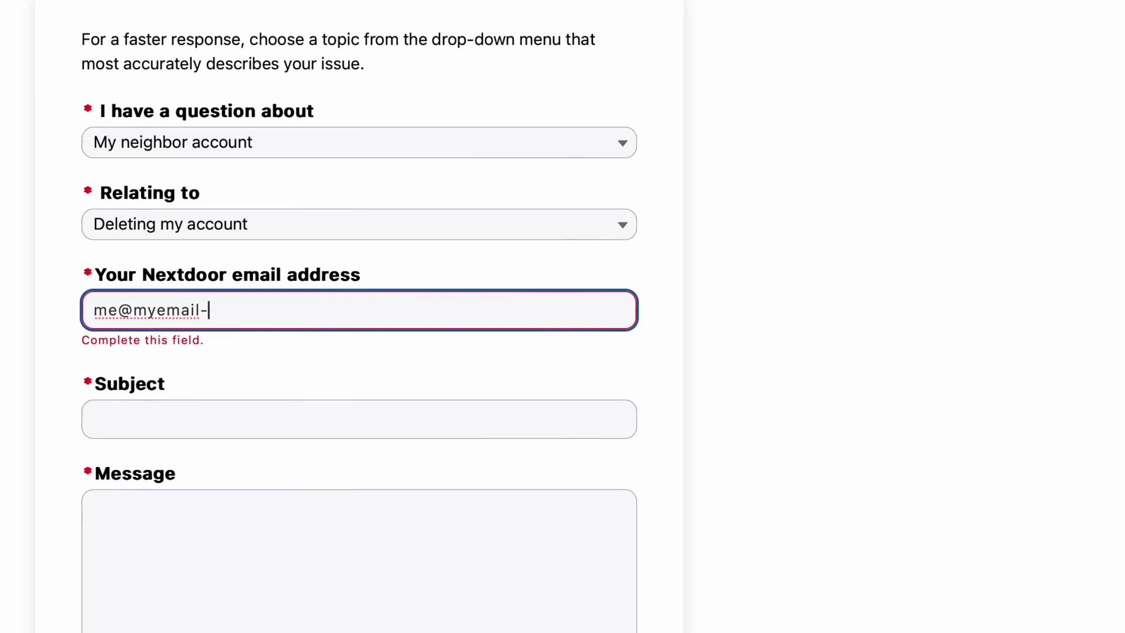
type("-.")
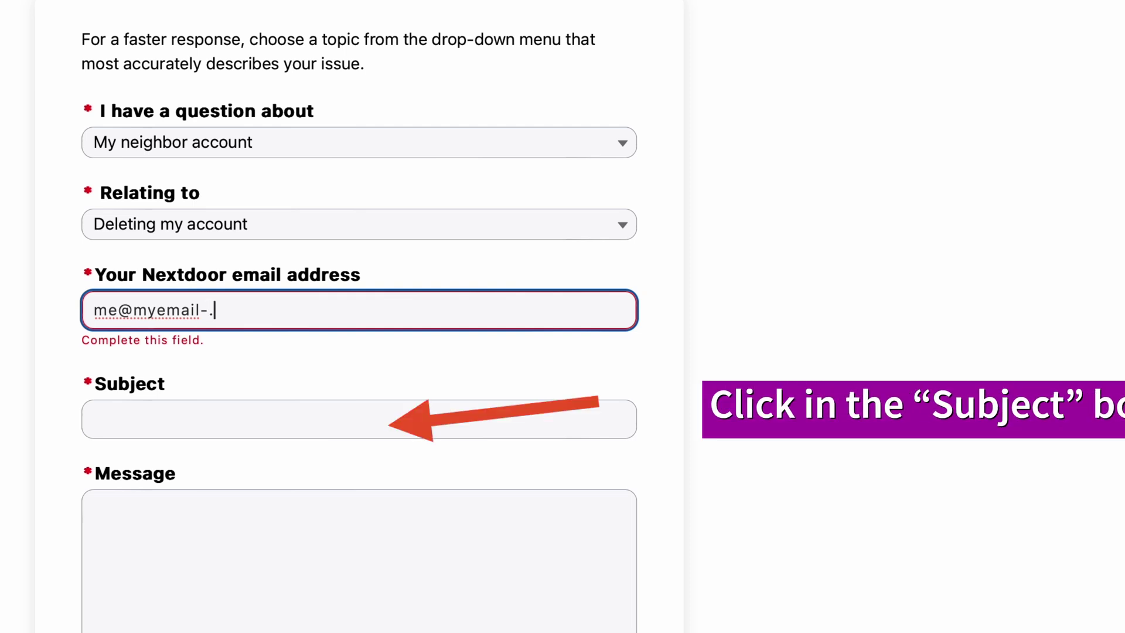
type("$com")
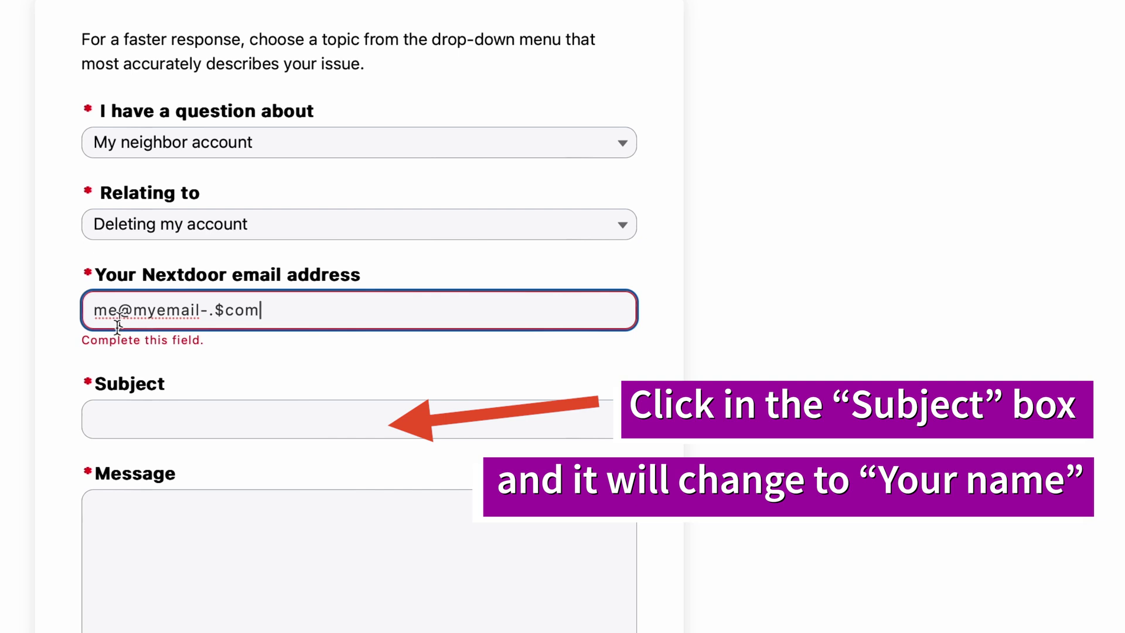
Fill in the Your name and Address fields with the user's details
left_click(160, 419)
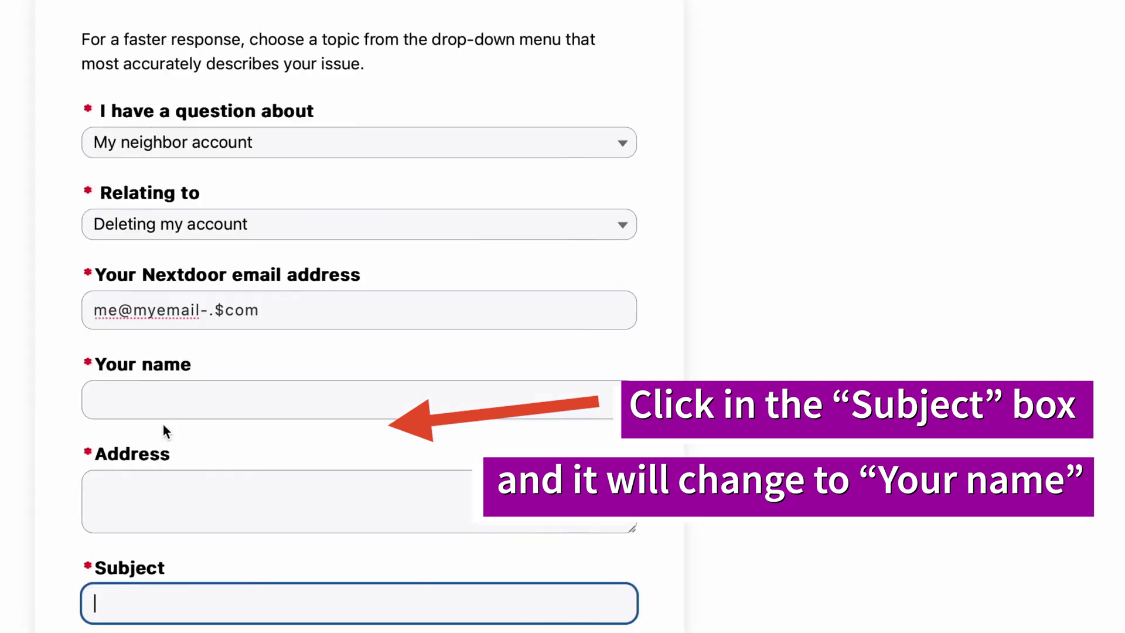
left_click(186, 394)
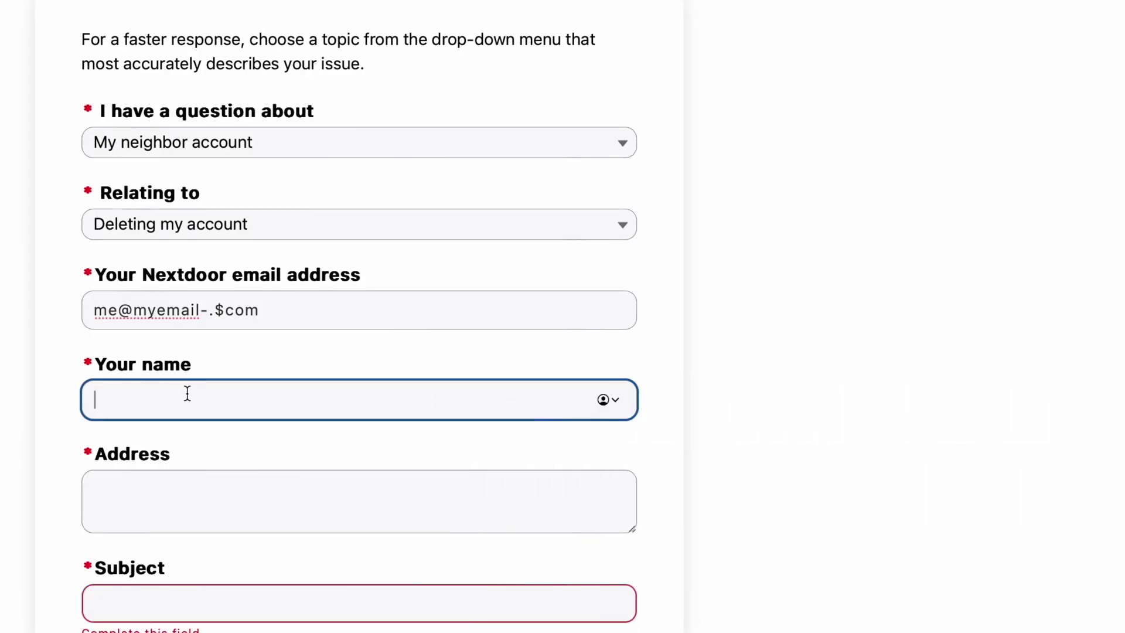
type("Put To The Test")
left_click(167, 490)
scroll(167, 487, "down", 1)
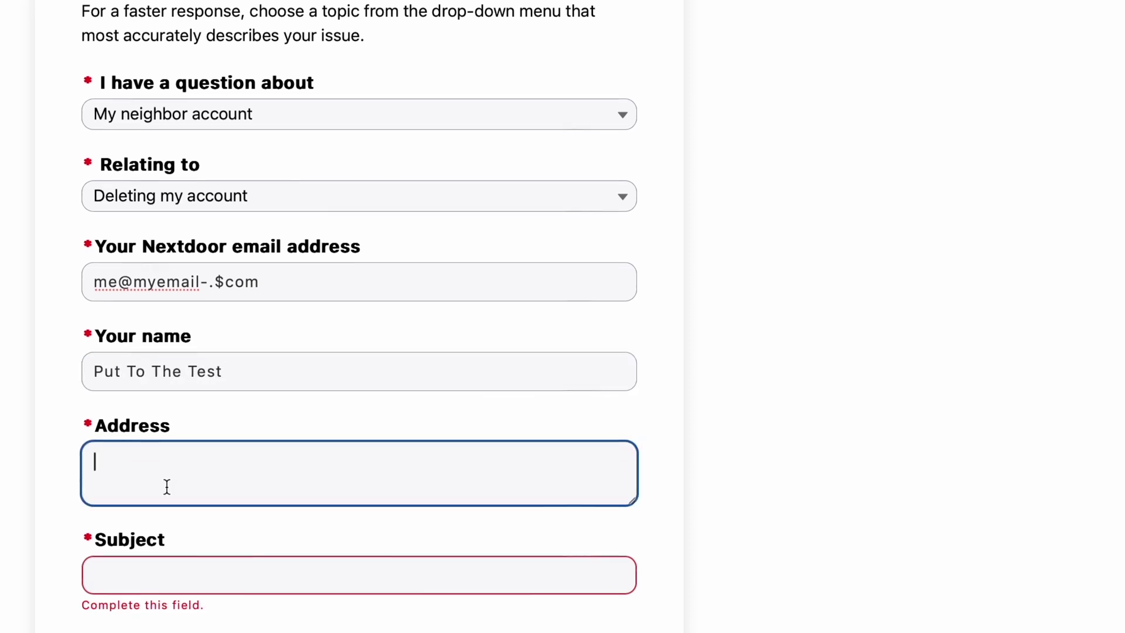
type("Under A R")
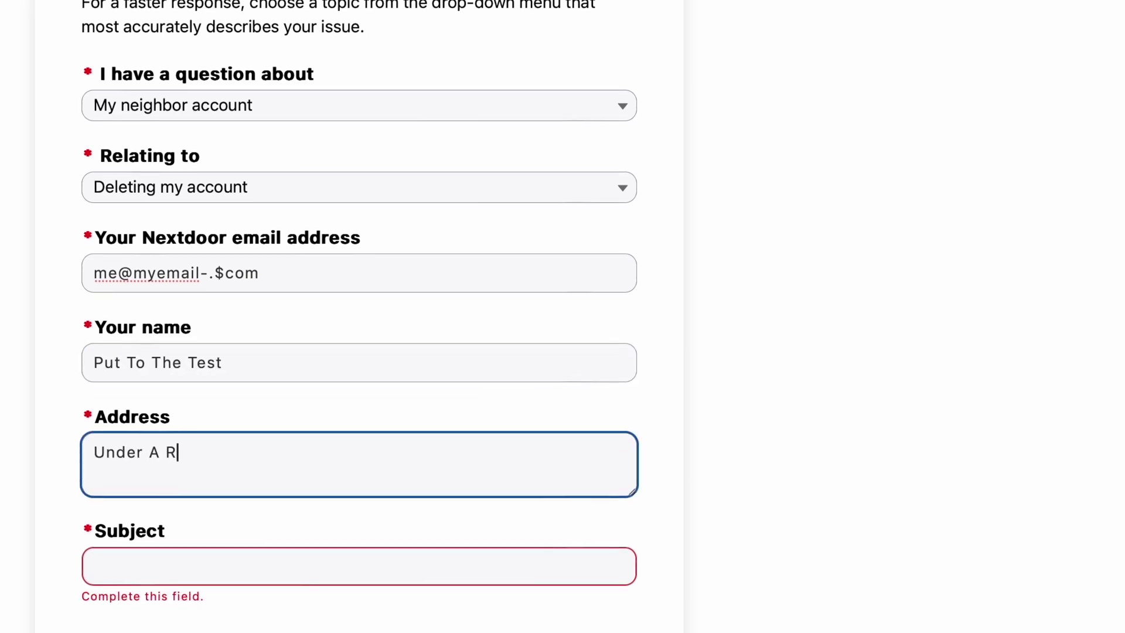
type("ock, NA")
Set the Subject to 'Please DELETE my Nextdoor account'
left_click(130, 568)
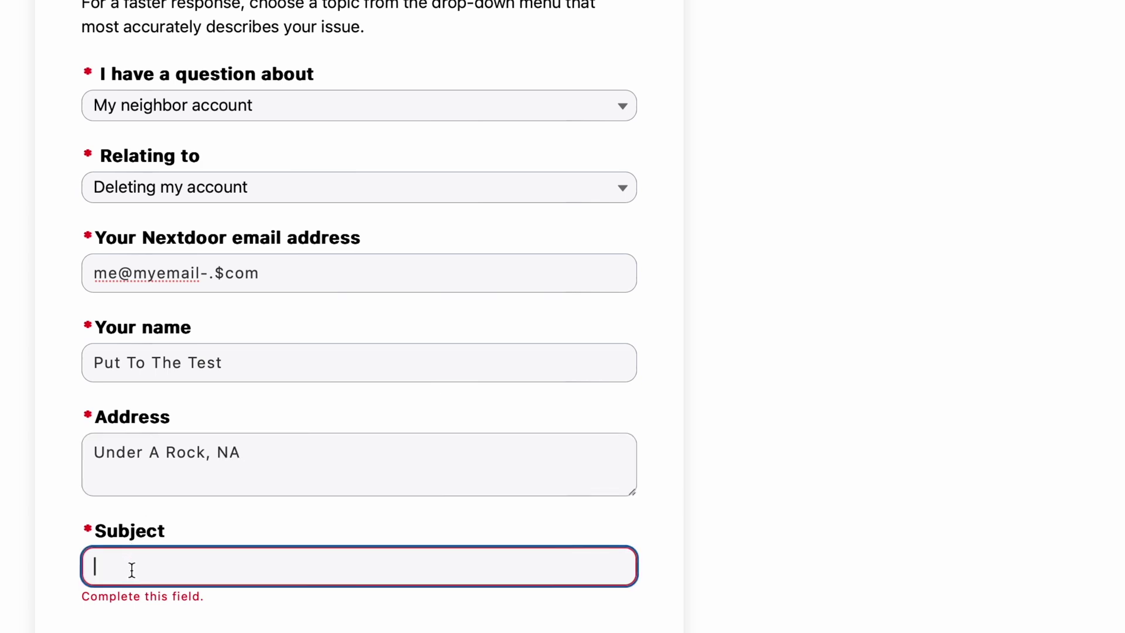
type("Please DELETE my de")
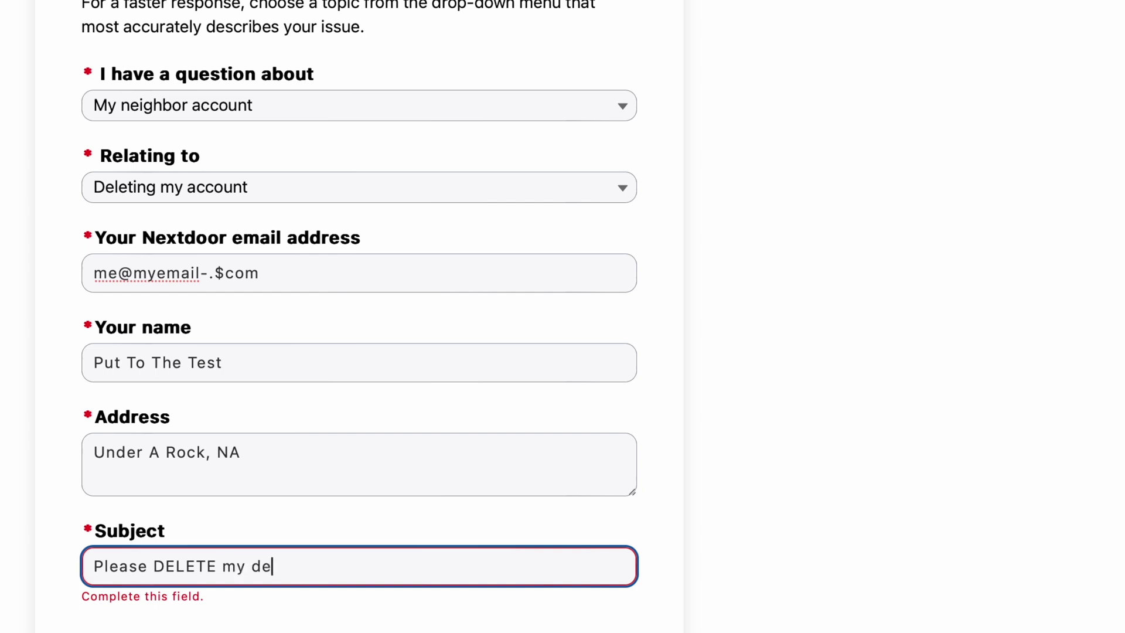
key("BackSpace")
key("BackSpace")
type("Nextdoor account")
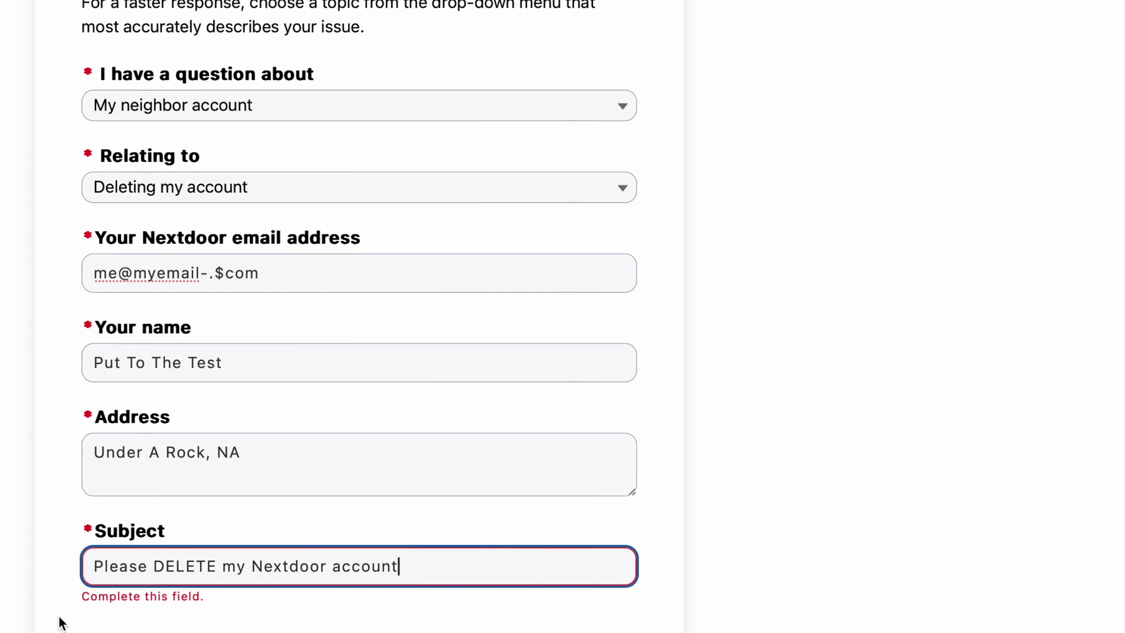
key("Tab")
scroll(62, 623, "down", 5)
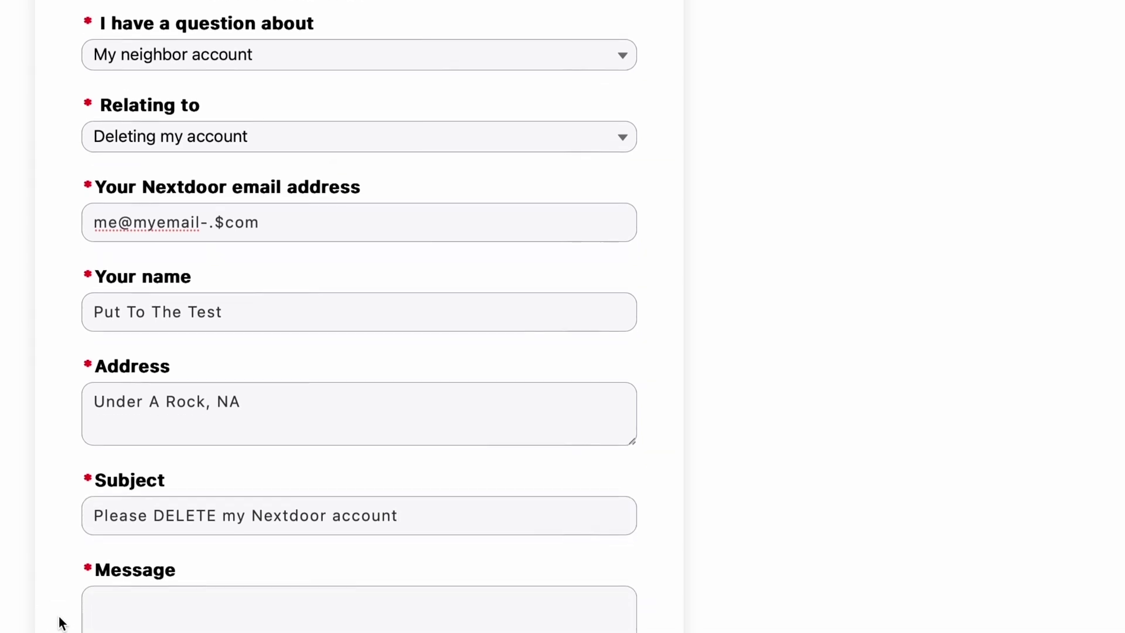
scroll(61, 622, "down", 4)
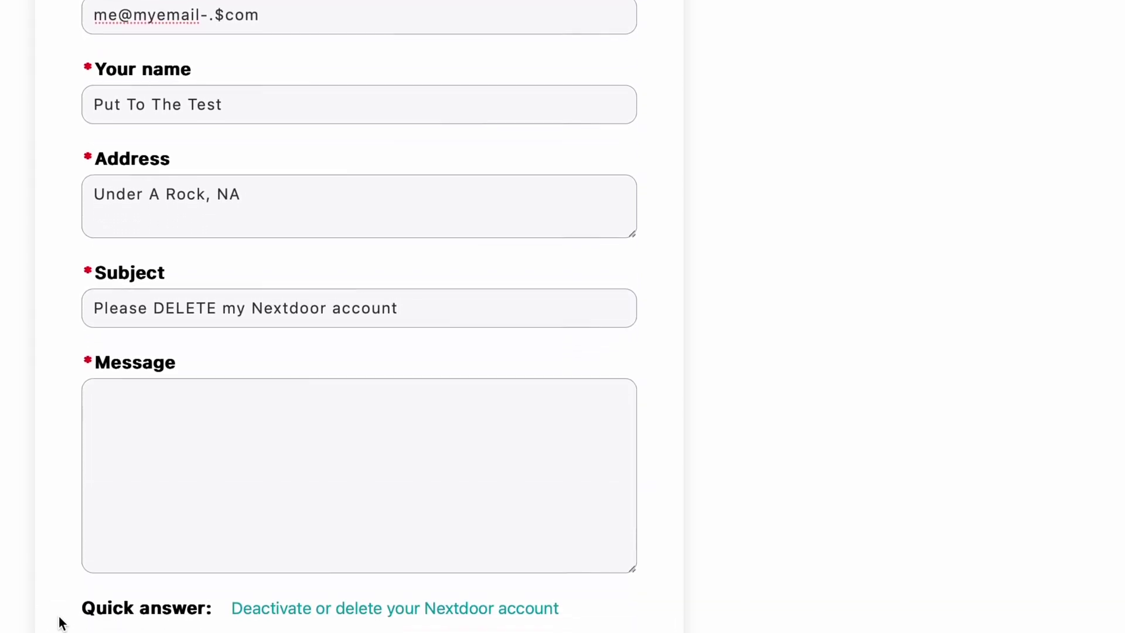
Type 'Please delete the Nextdoor neighborhood account associated with this email.' as the message
left_click(168, 450)
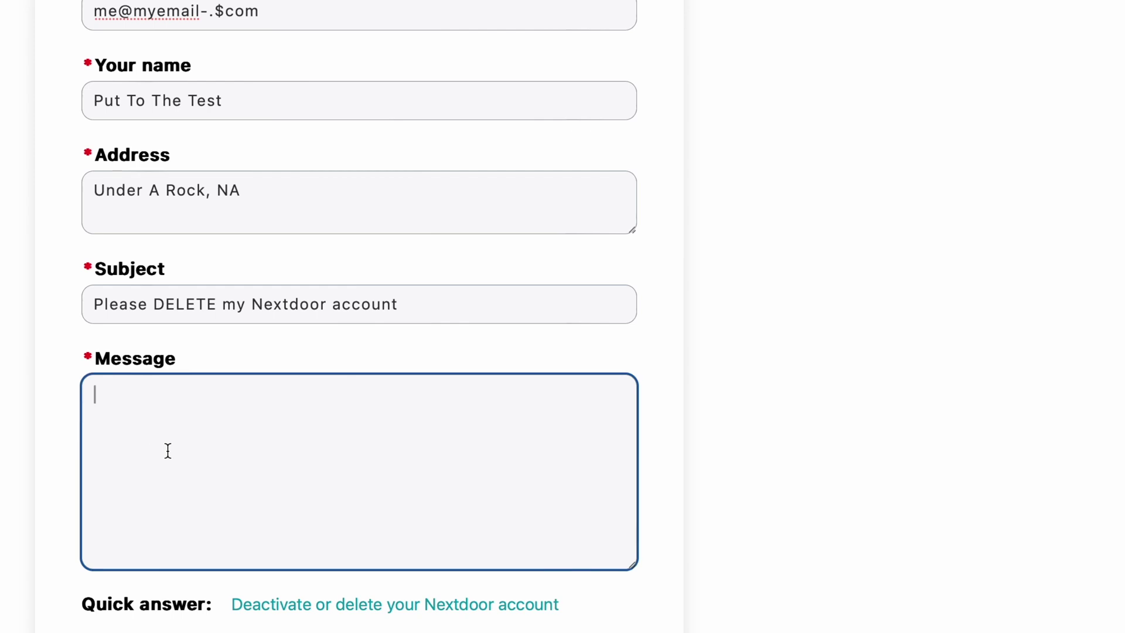
type("Please delete")
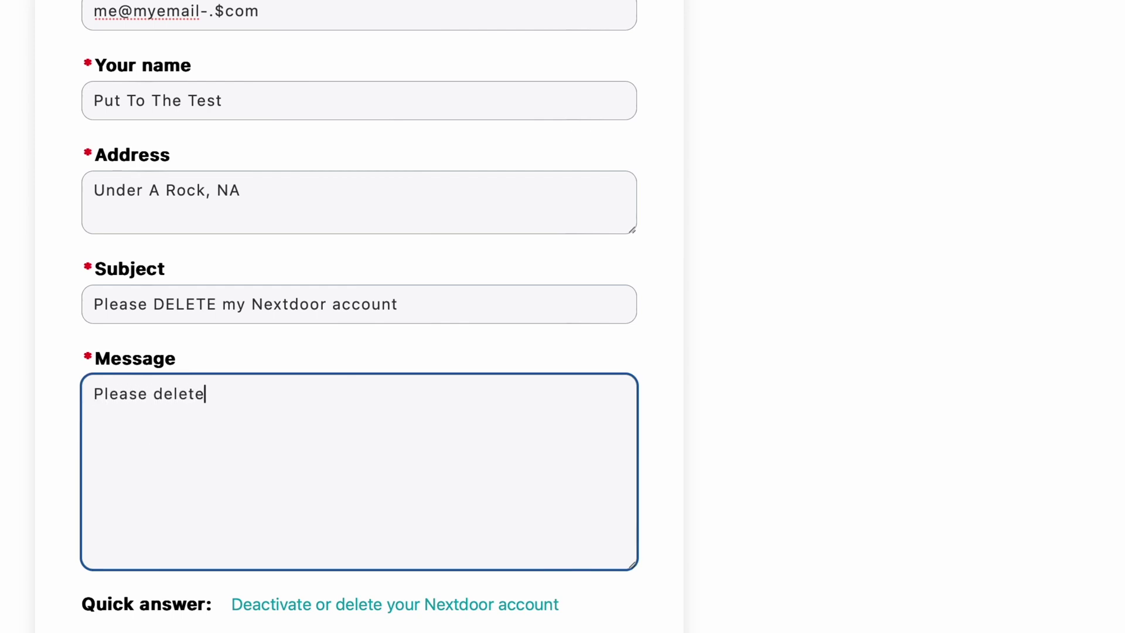
type(" the nextdoor")
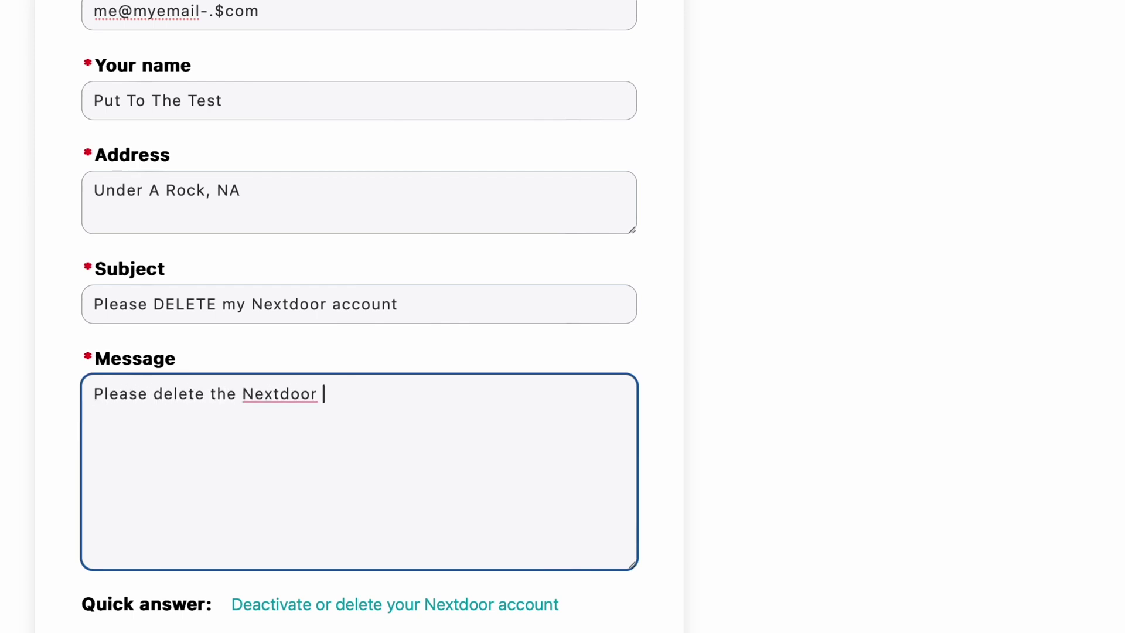
type("neighborhood account associated with this ")
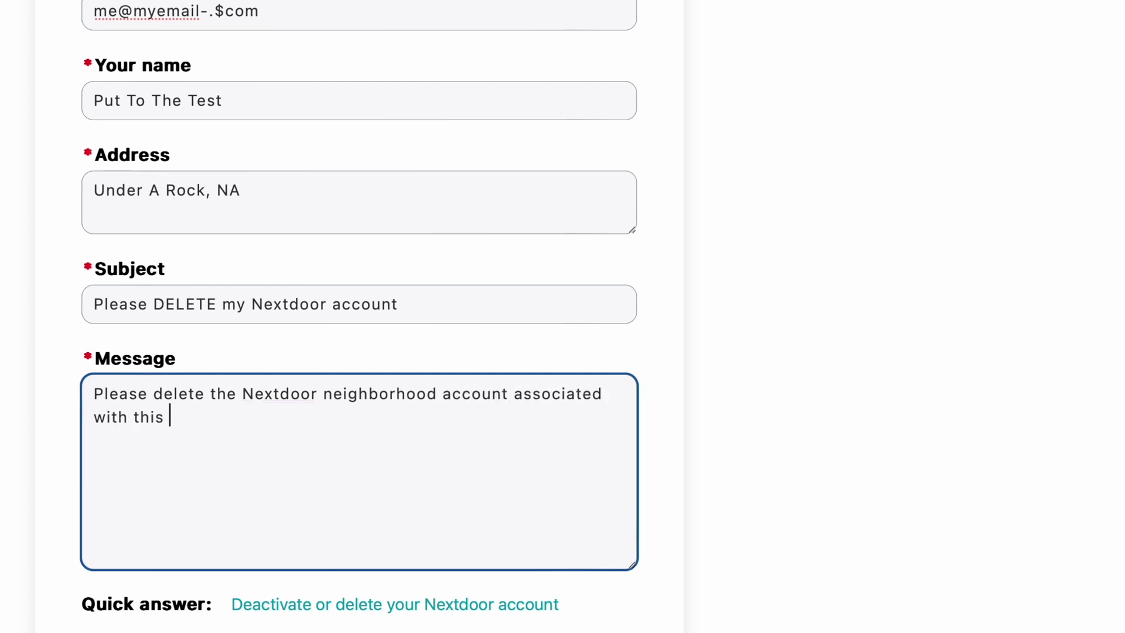
type("email.")
Scroll down the filled-in form to the reCAPTCHA and Submit button
scroll(78, 510, "down", 3)
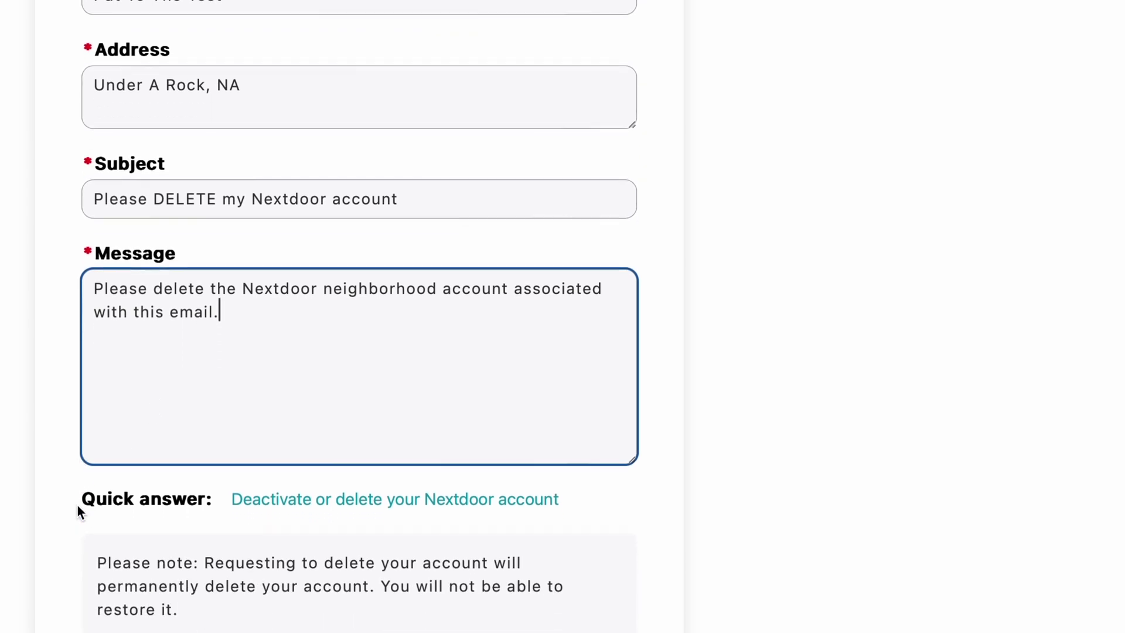
scroll(78, 510, "down", 2)
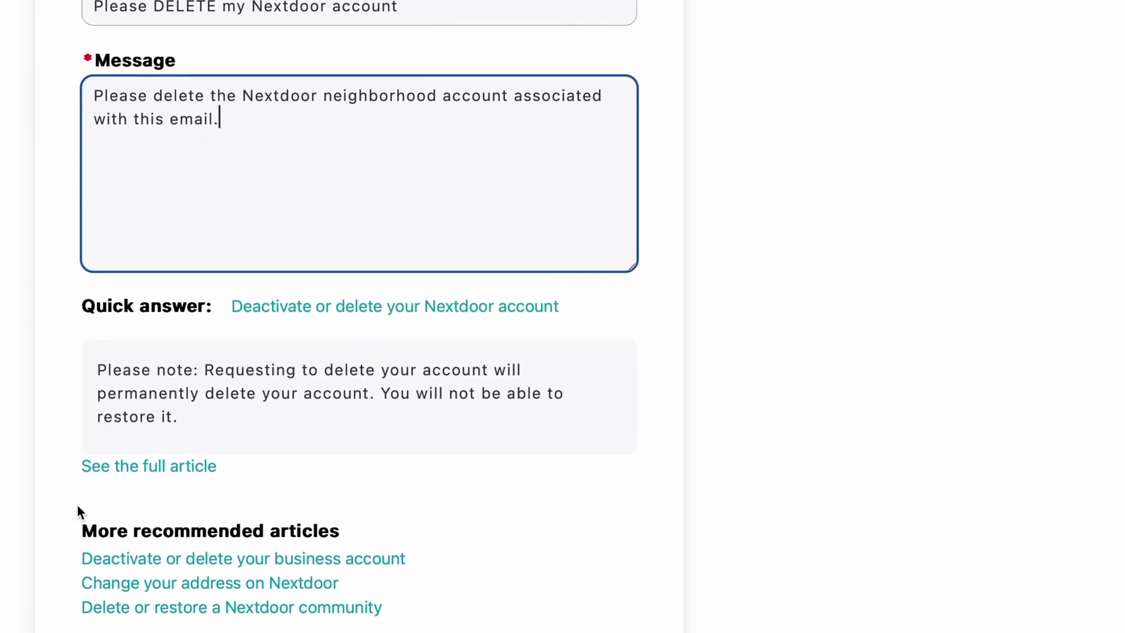
scroll(78, 511, "down", 2)
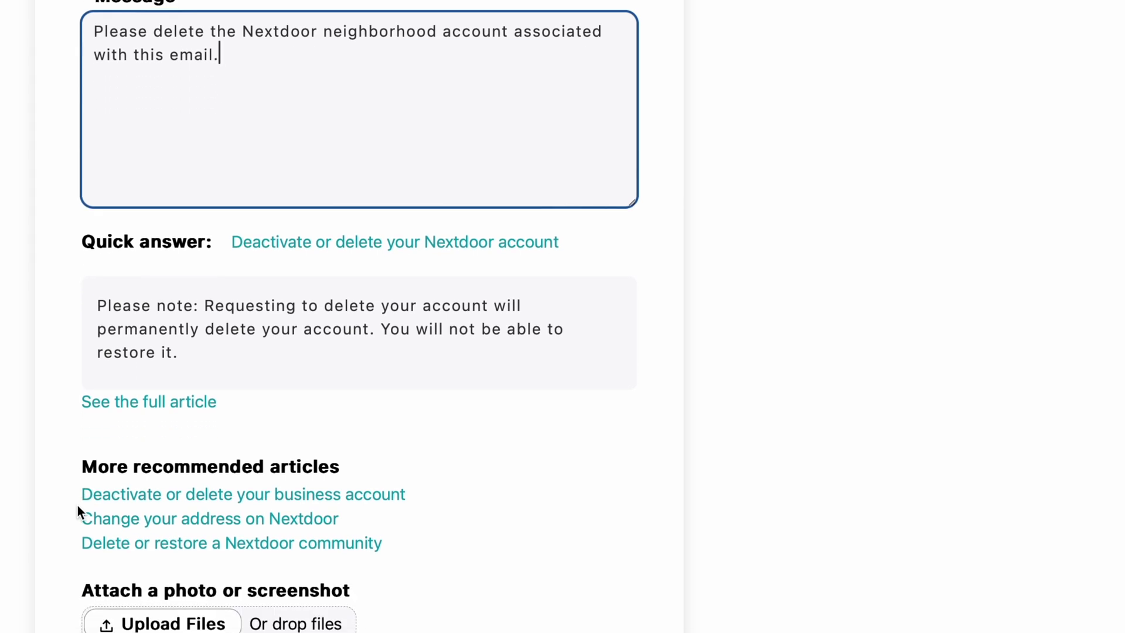
scroll(78, 505, "up", 1)
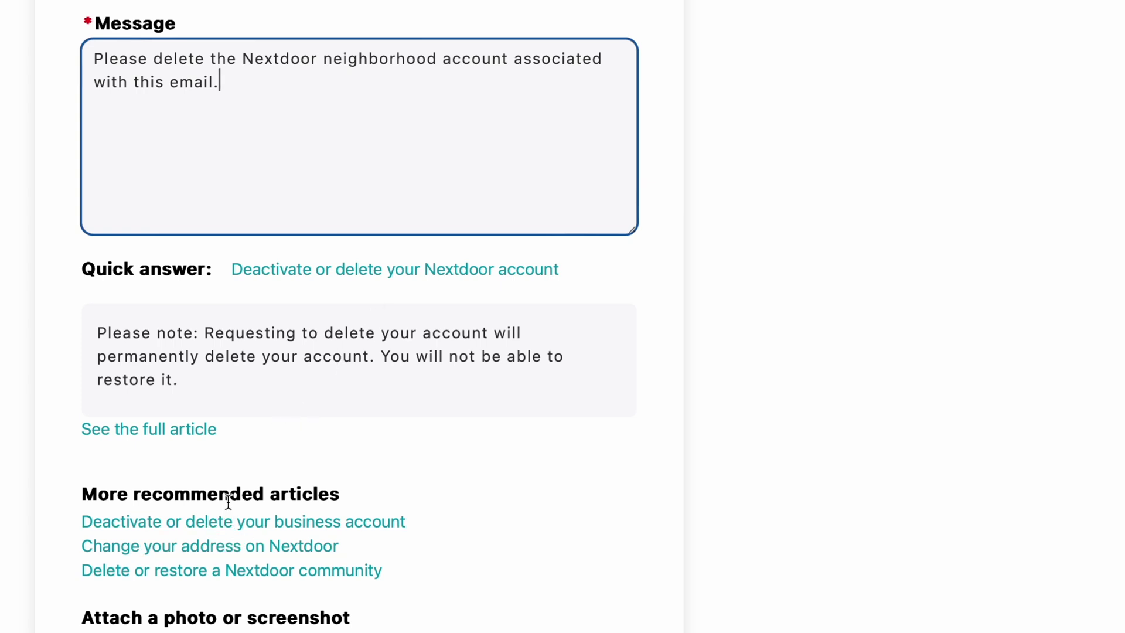
scroll(228, 502, "down", 2)
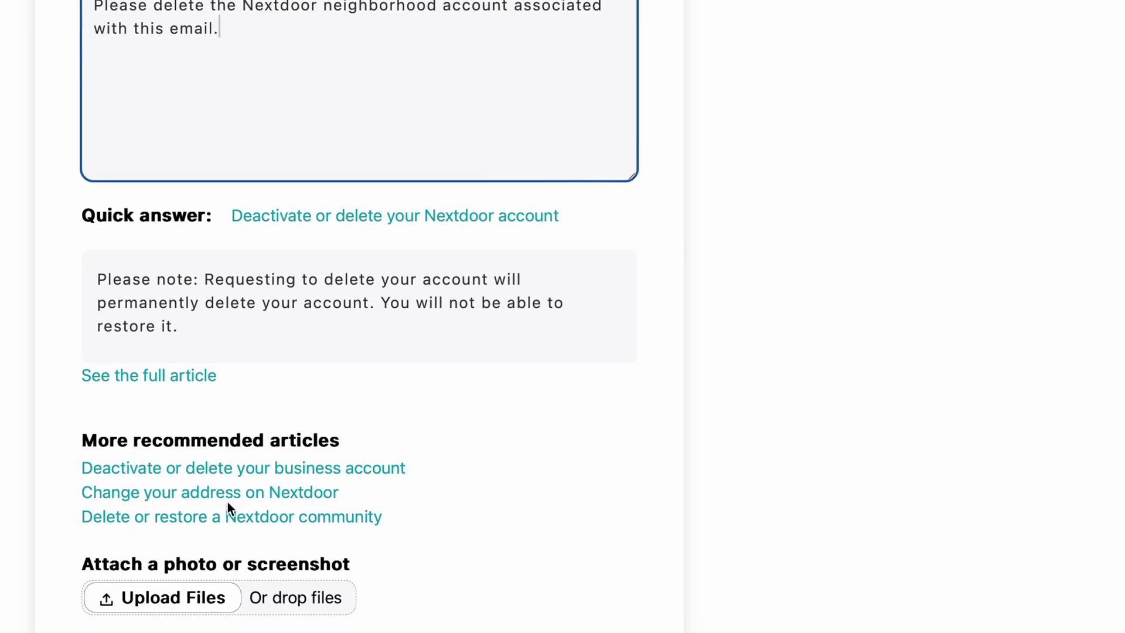
scroll(228, 503, "down", 2)
scroll(229, 507, "down", 1)
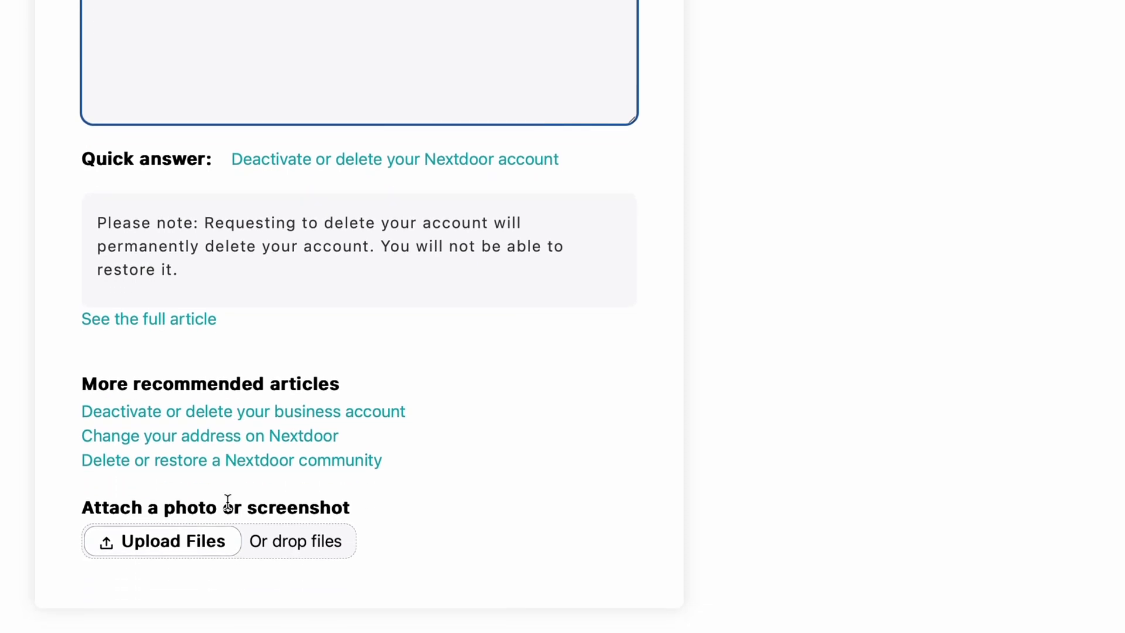
scroll(228, 503, "down", 3)
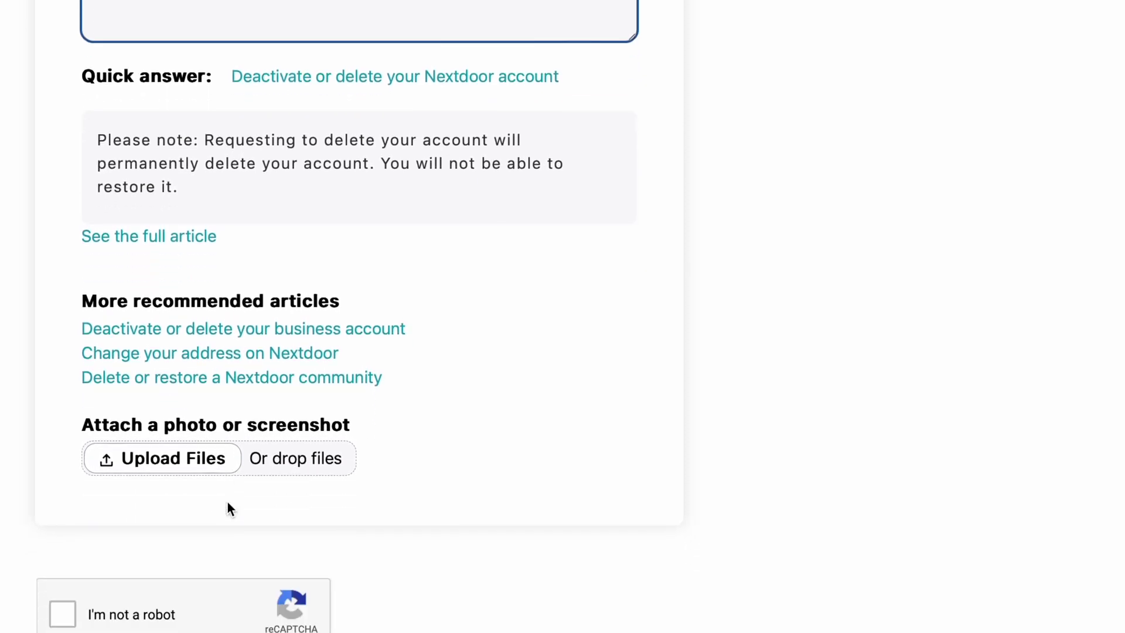
scroll(228, 503, "down", 3)
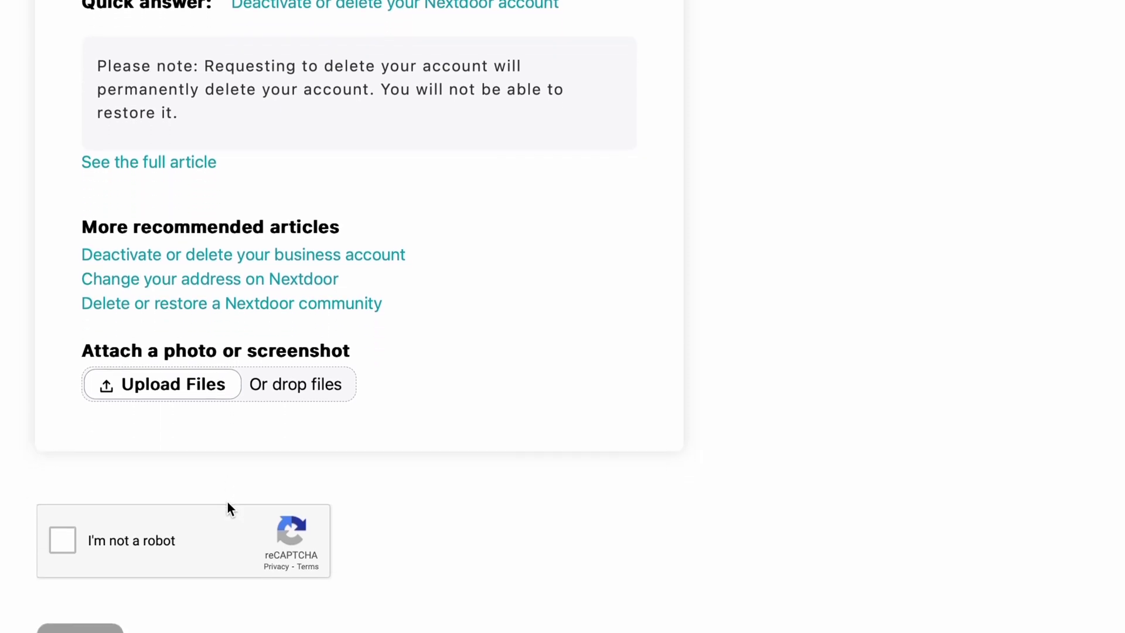
scroll(228, 503, "down", 2)
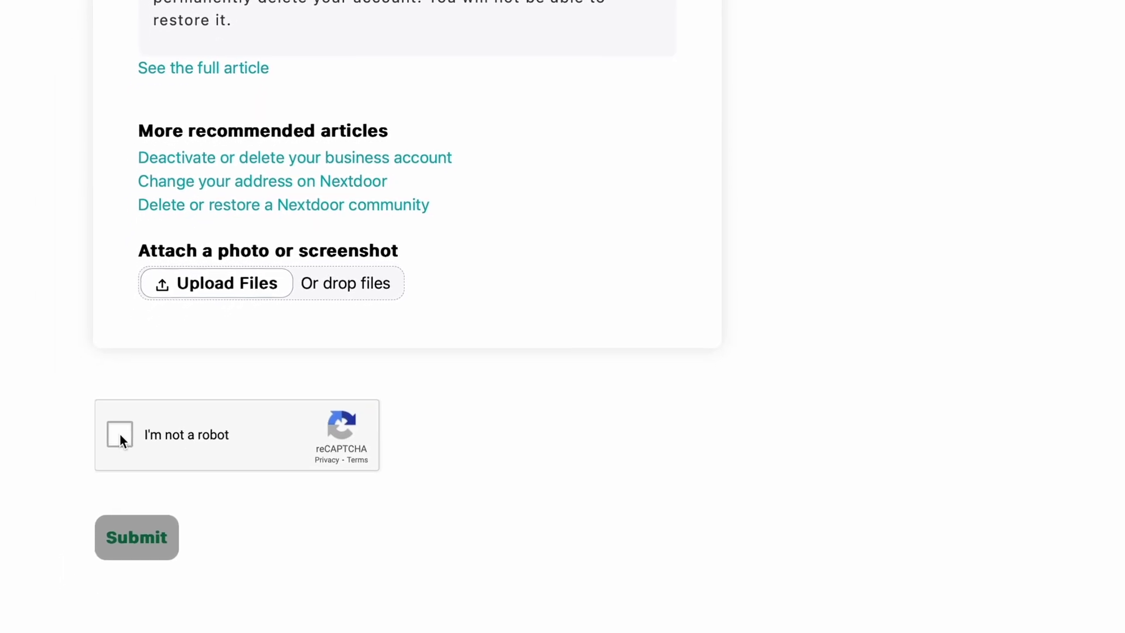
Tick 'I'm not a robot' and select every motorcycle square in the image challenge
left_click(121, 435)
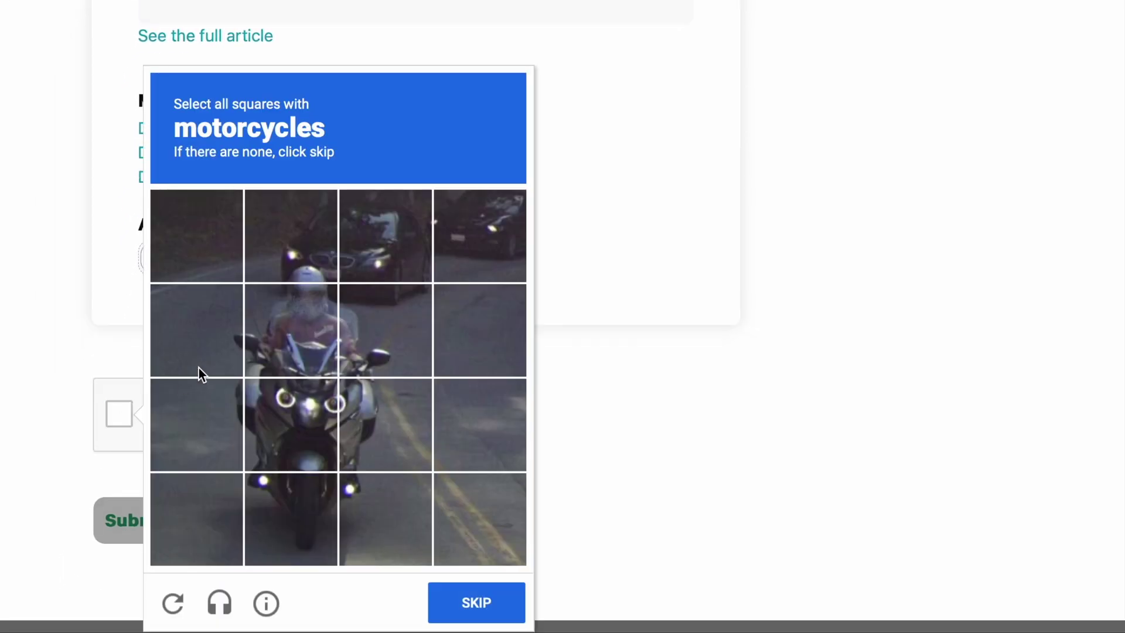
left_click(300, 268)
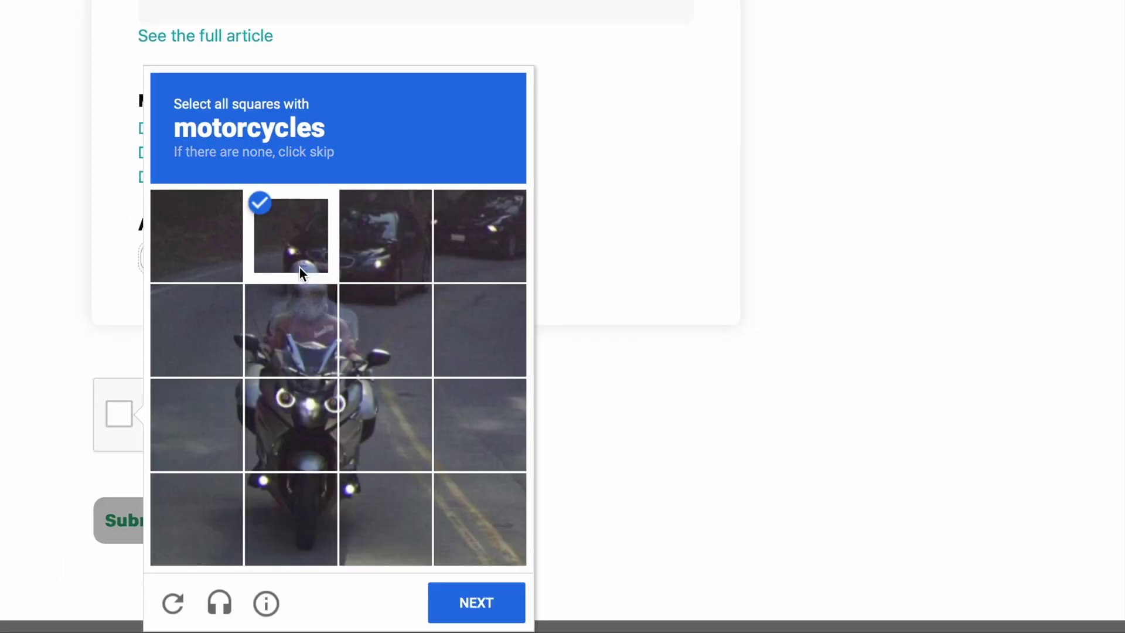
left_click(291, 336)
left_click(233, 334)
left_click(231, 404)
left_click(293, 412)
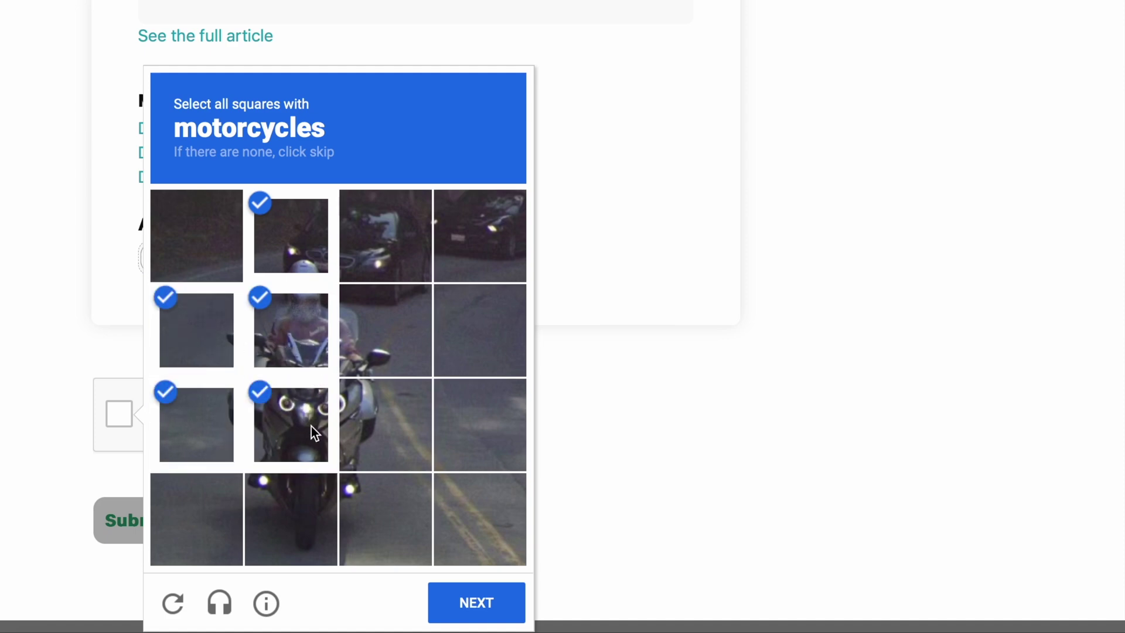
left_click(294, 497)
left_click(382, 437)
left_click(377, 349)
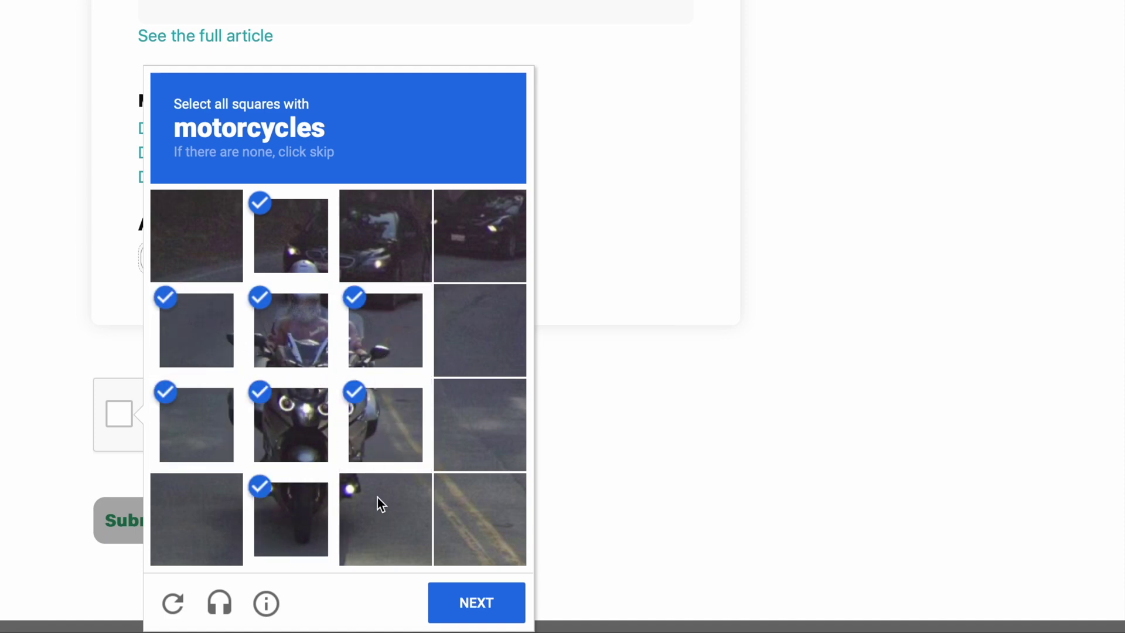
left_click(377, 498)
left_click(244, 501)
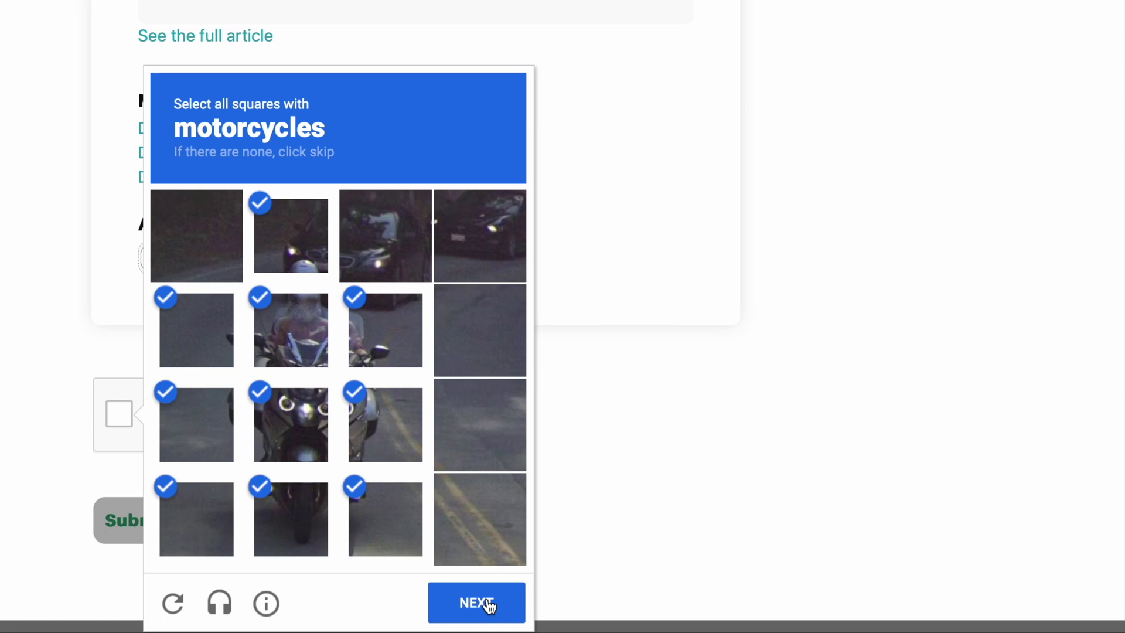
left_click(226, 502)
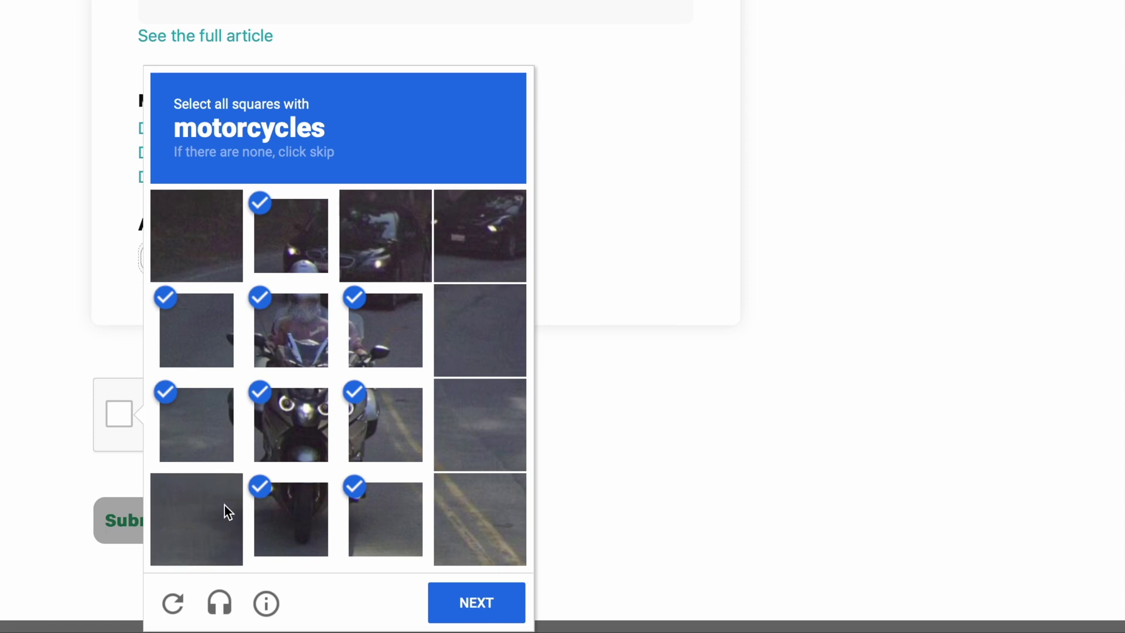
left_click(466, 607)
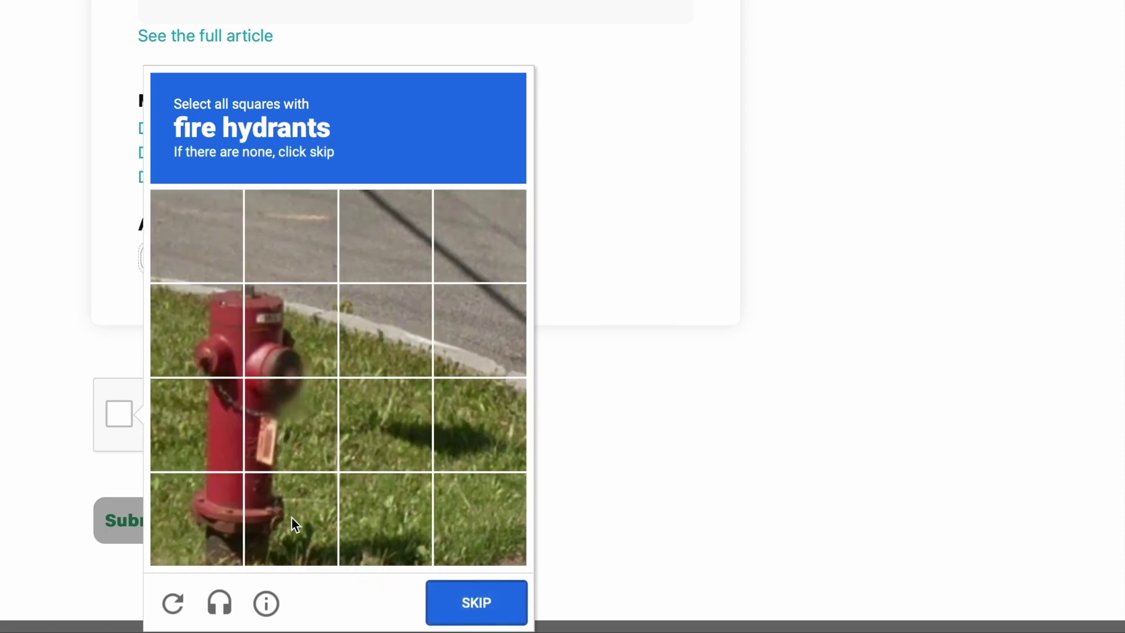
Select the fire hydrant squares and verify to pass the reCAPTCHA
left_click(292, 520)
left_click(283, 422)
left_click(209, 339)
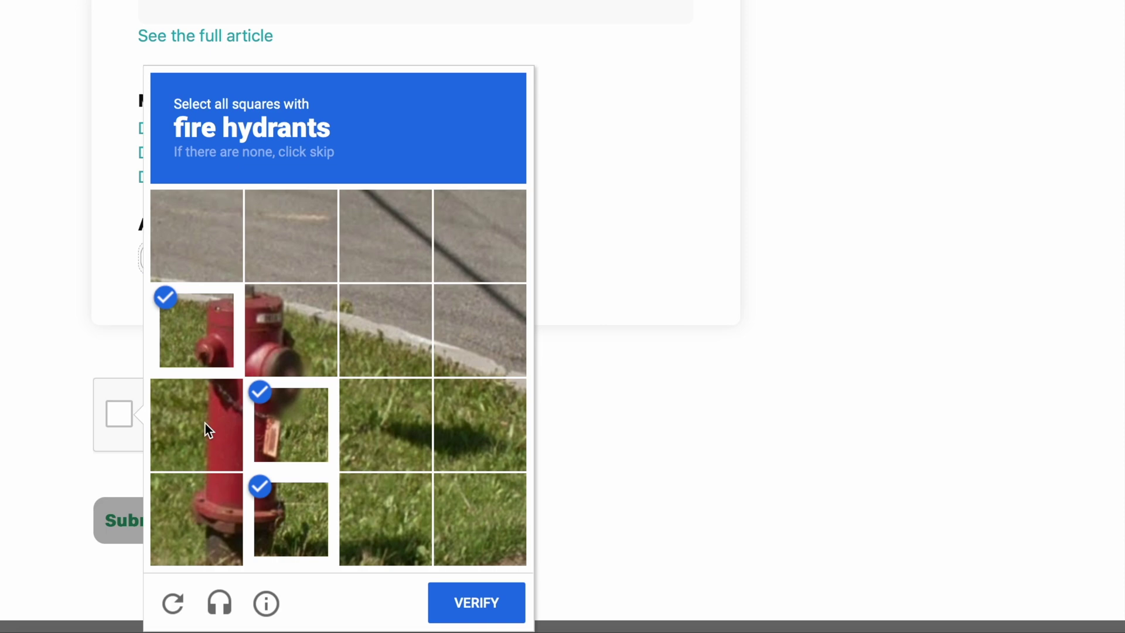
left_click(205, 423)
left_click(280, 357)
left_click(224, 519)
left_click(467, 604)
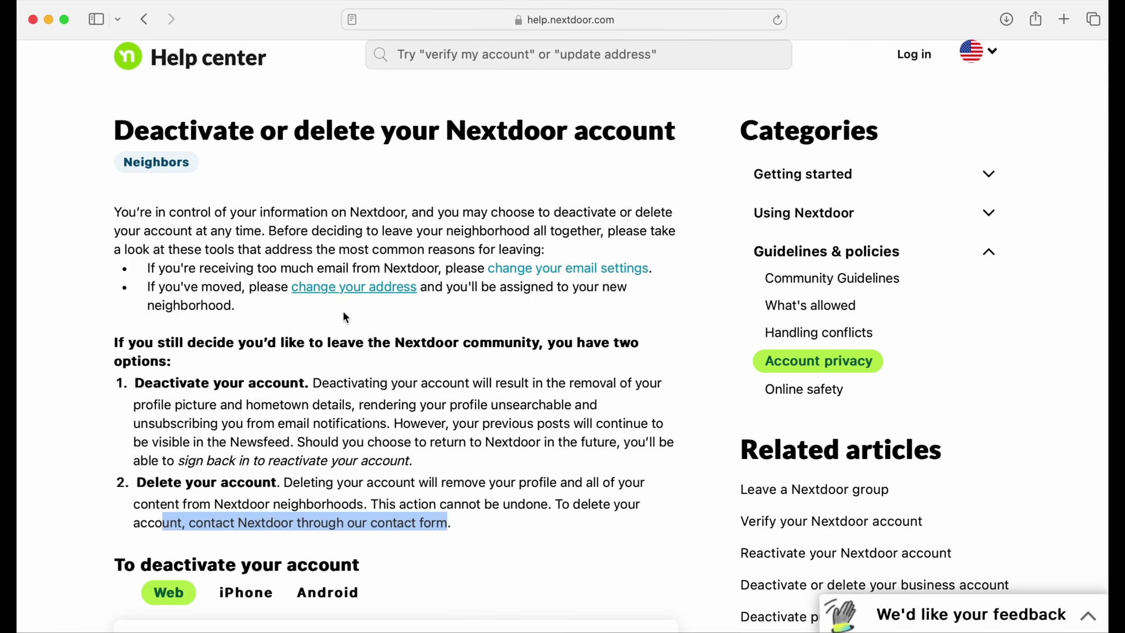
Scroll the article to the six web steps under 'To deactivate your account'
scroll(344, 335, "down", 5)
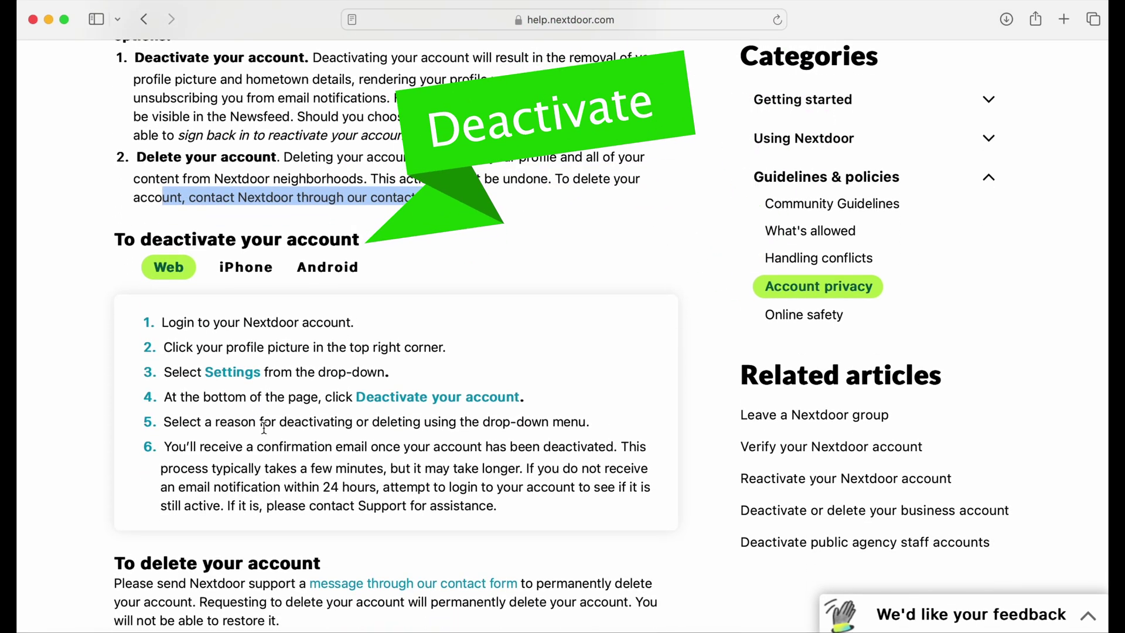
scroll(265, 429, "down", 4)
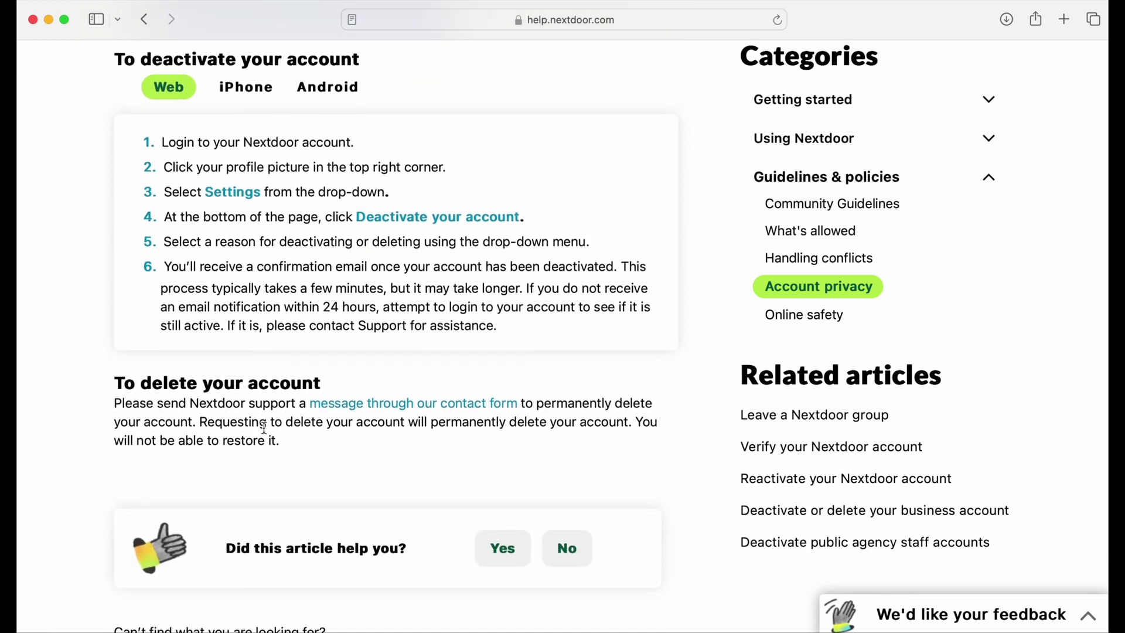
scroll(265, 429, "up", 1)
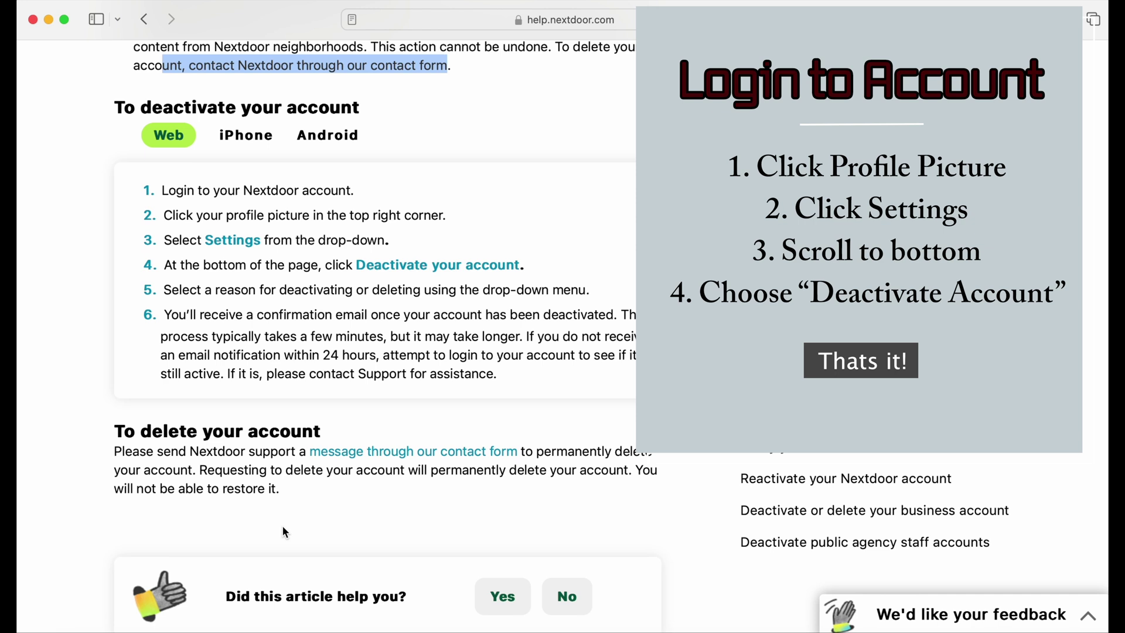
Clear the article selection and view the iPhone, then Android, account deactivation steps
left_click(286, 532)
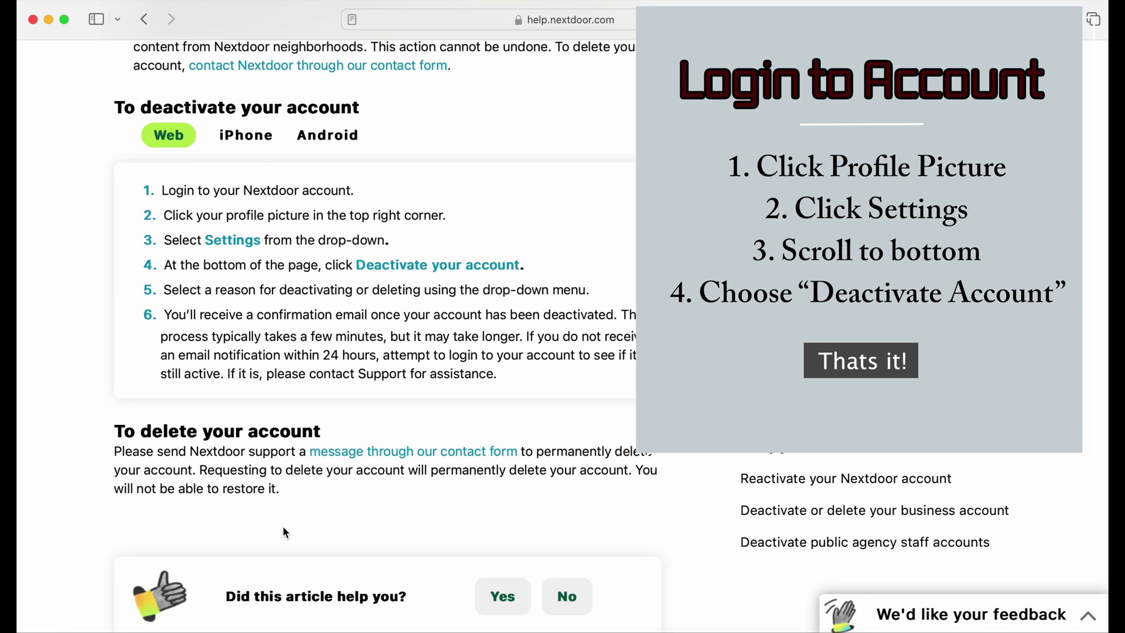
left_click(257, 145)
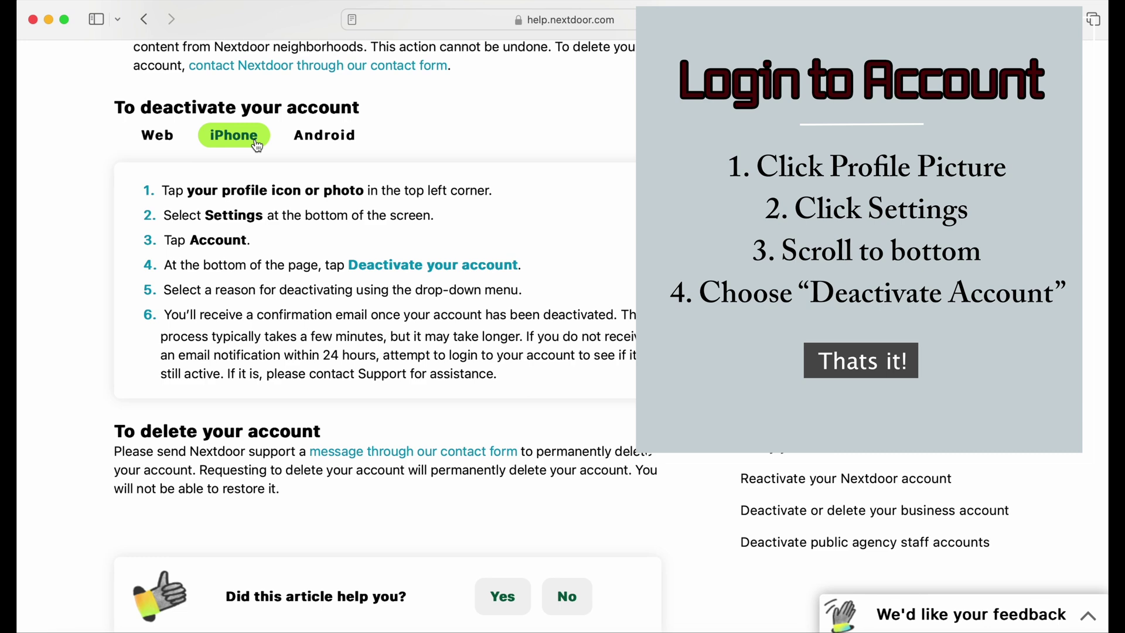
left_click(307, 146)
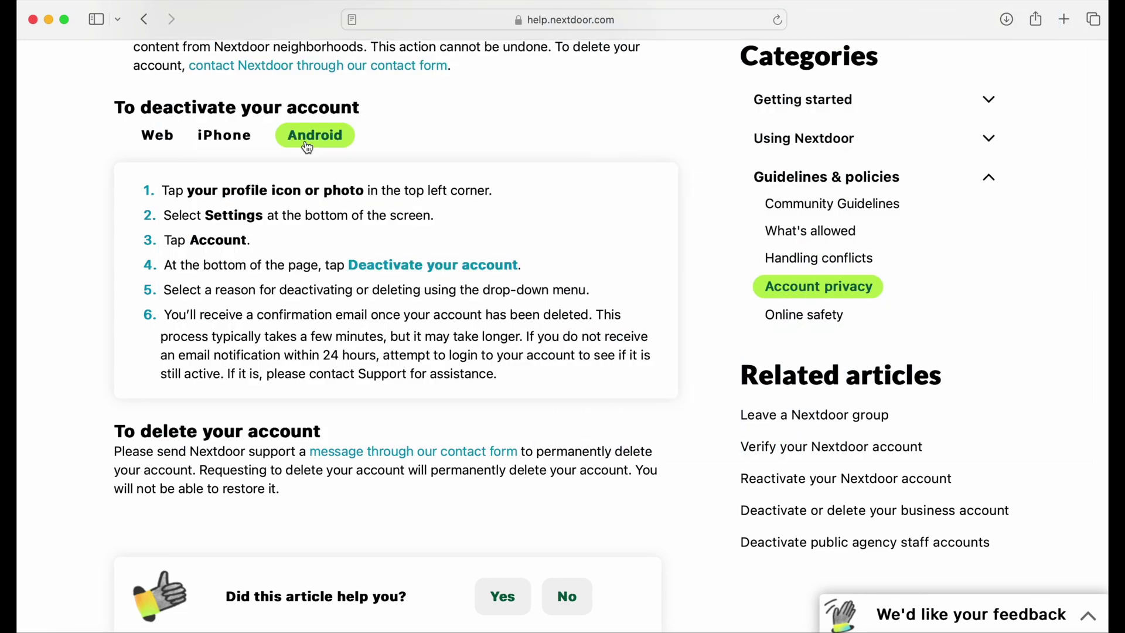